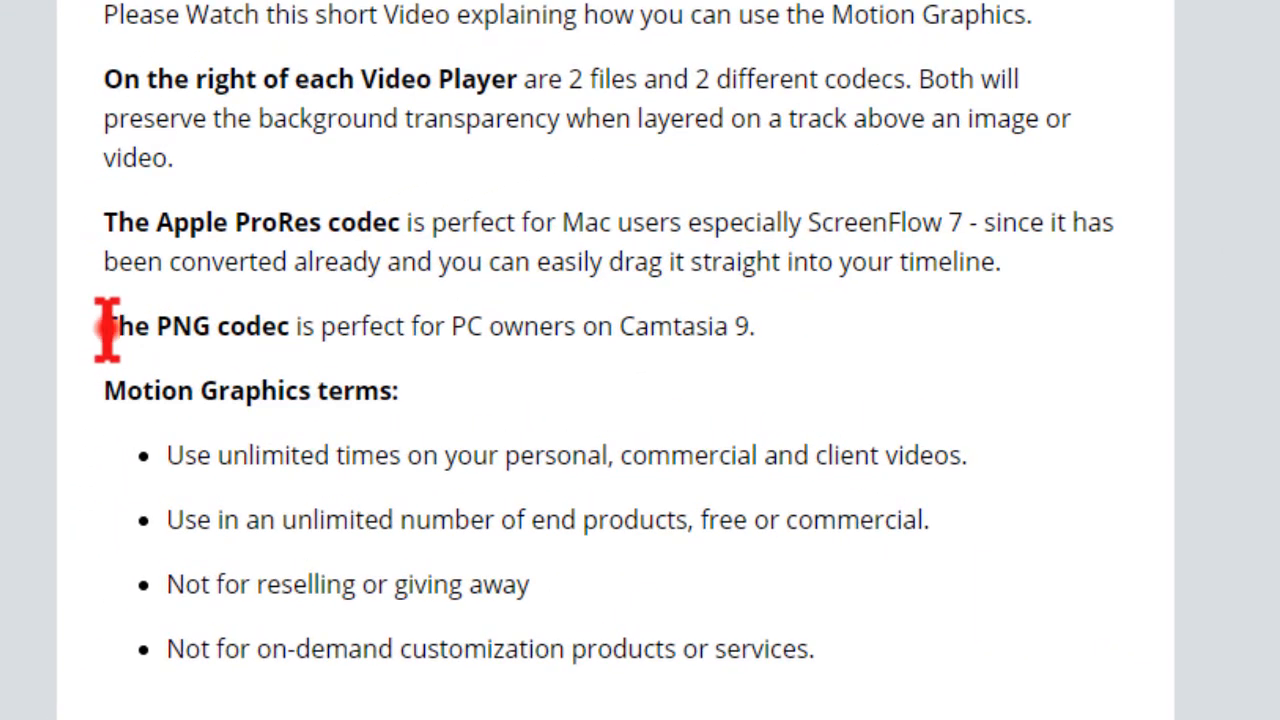
Examine the PNG codec note for Camtasia 9 and the list of motion graphics categories on the Motion Hero page
left_click_drag(106, 330, 777, 320)
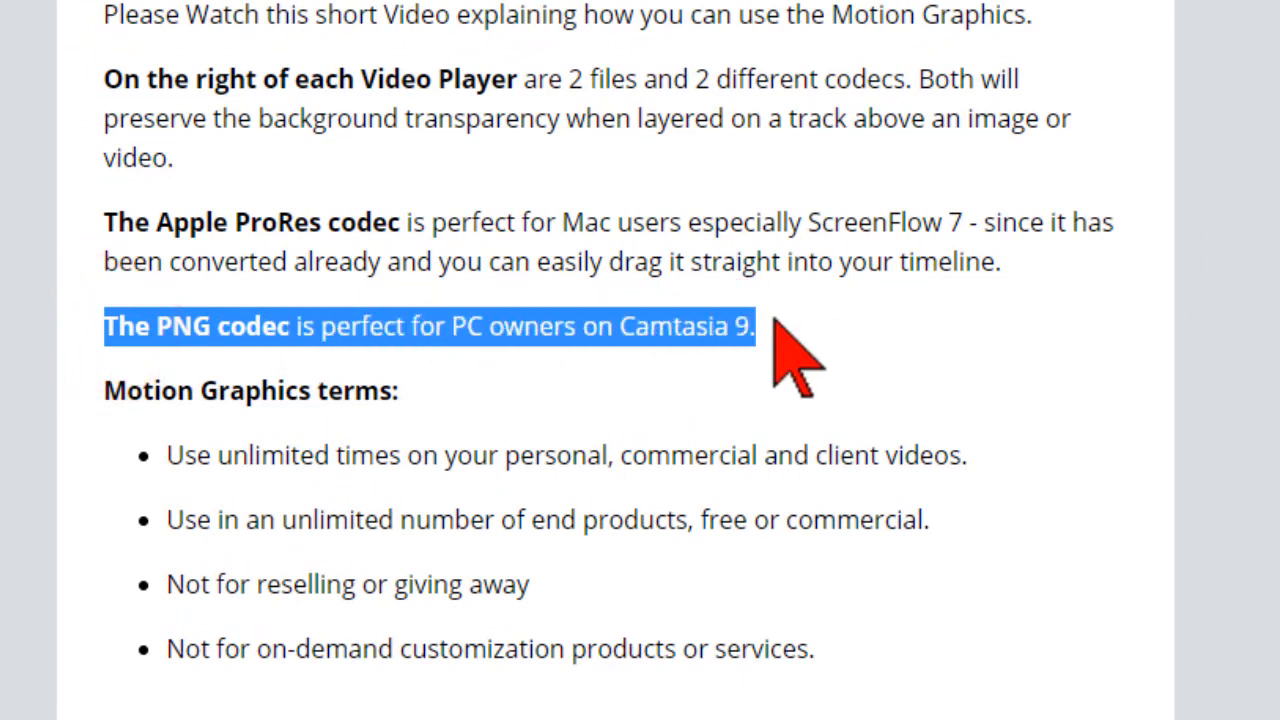
left_click(866, 334)
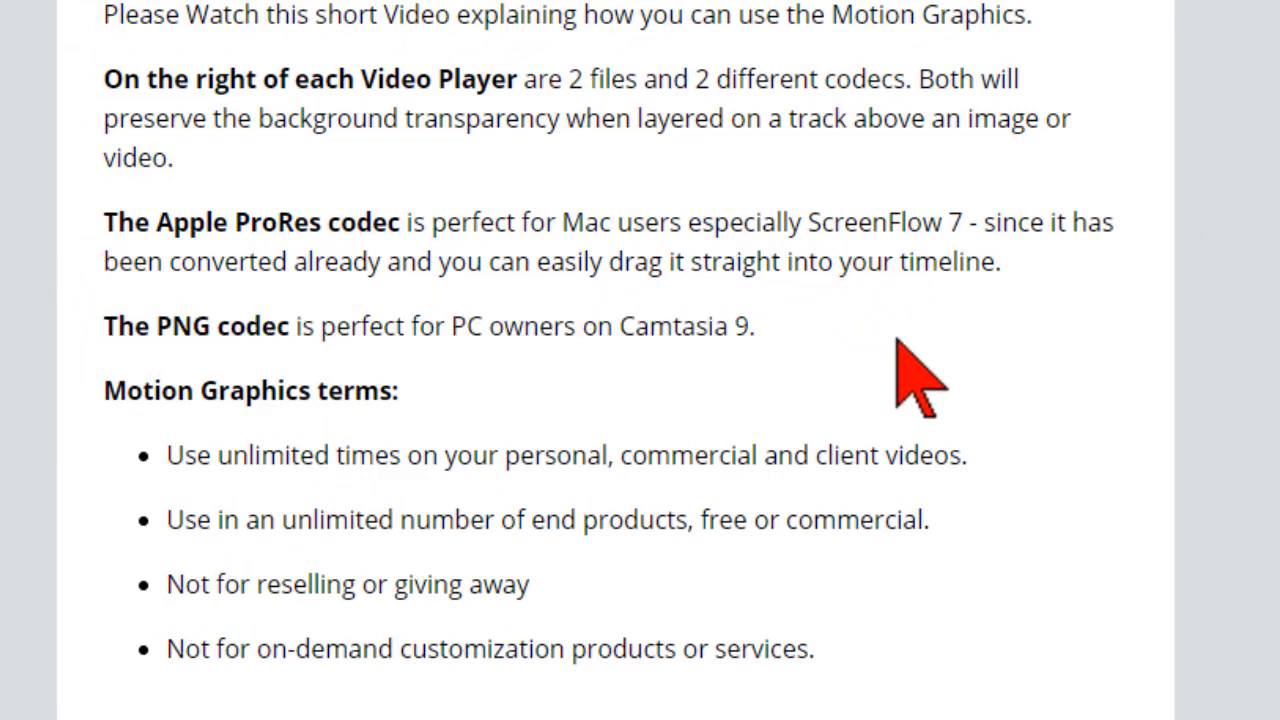
scroll(980, 366, "down", 7)
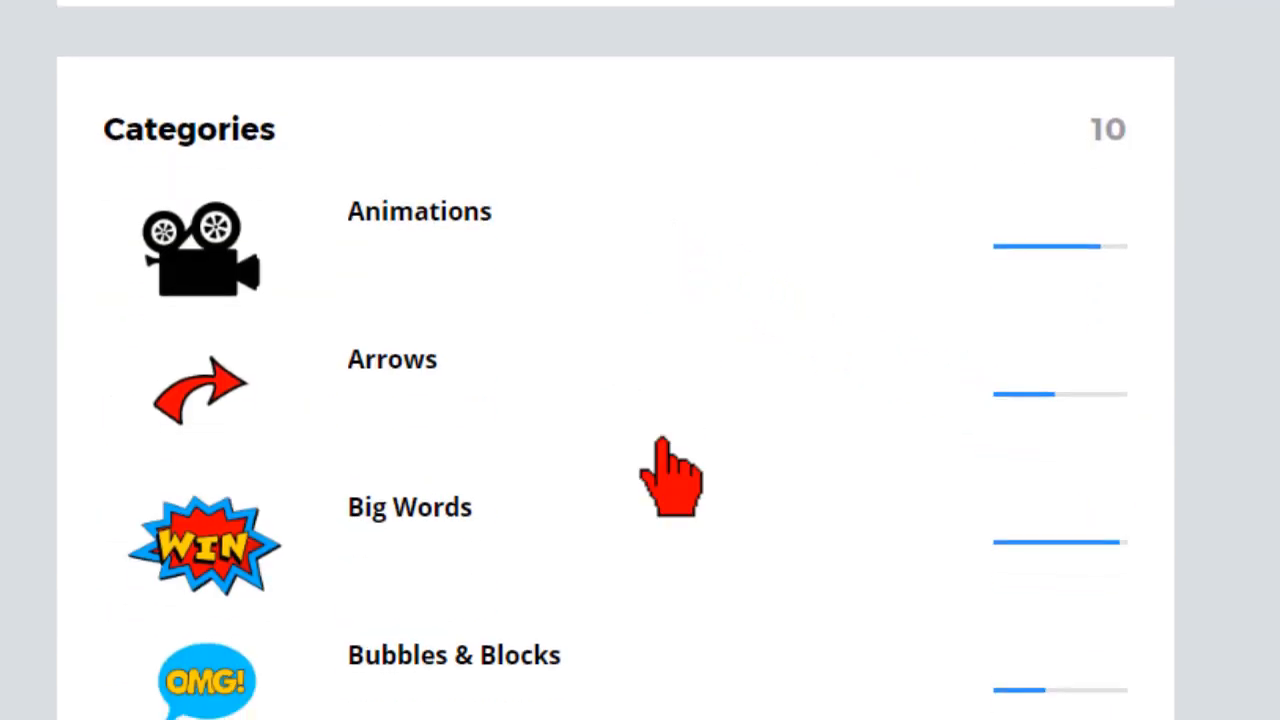
scroll(678, 438, "down", 4)
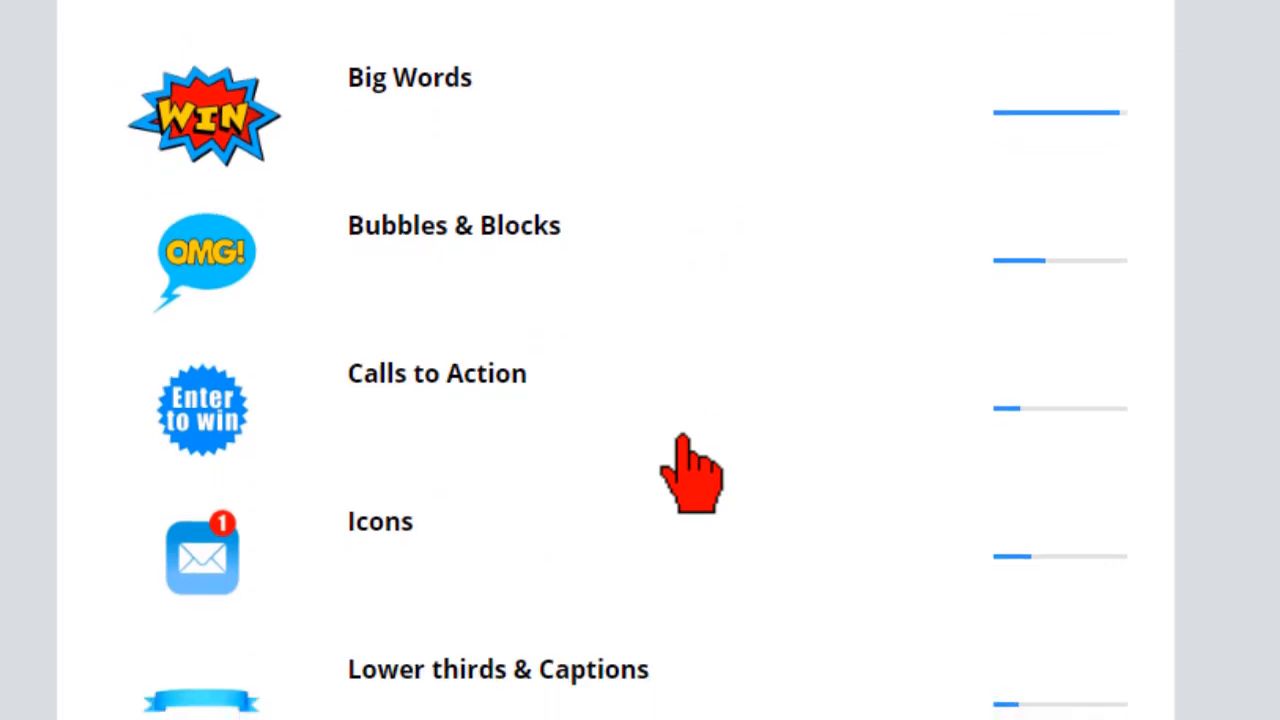
scroll(680, 440, "down", 2)
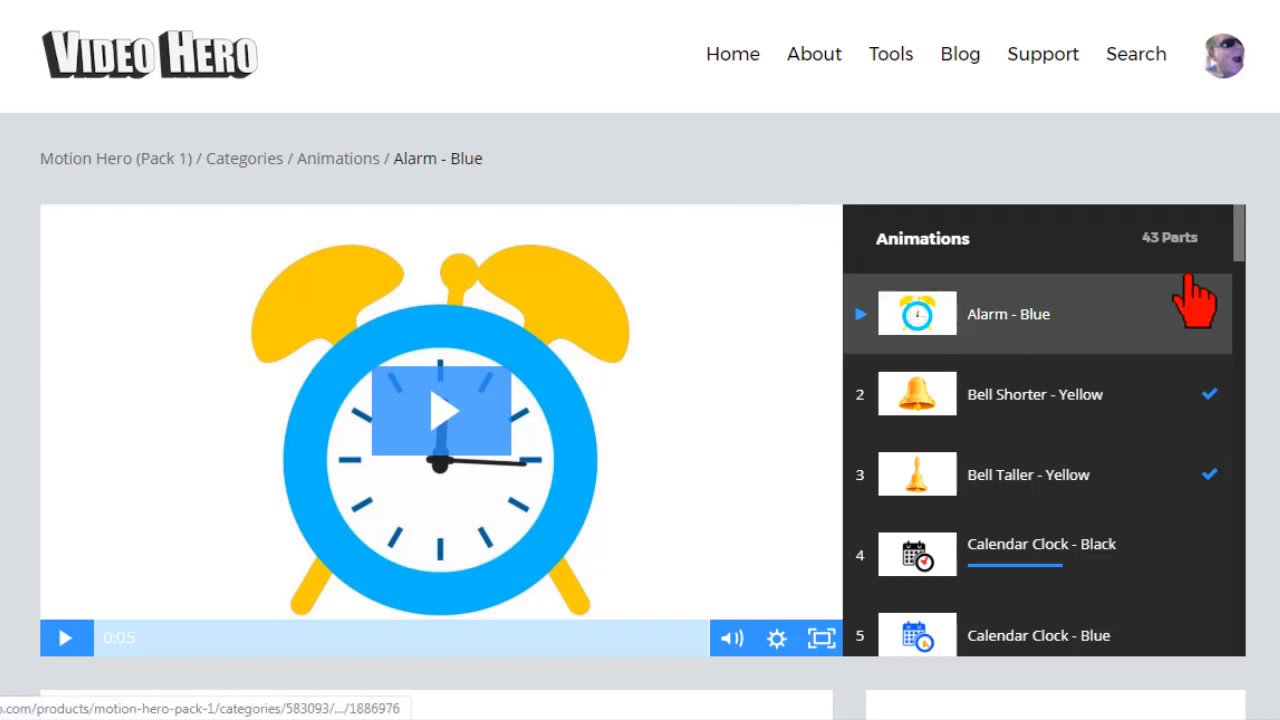
Preview the Alarm - Blue and Gun Start animations, checking the Animations list and the download versions offered
left_click_drag(1236, 240, 1236, 302)
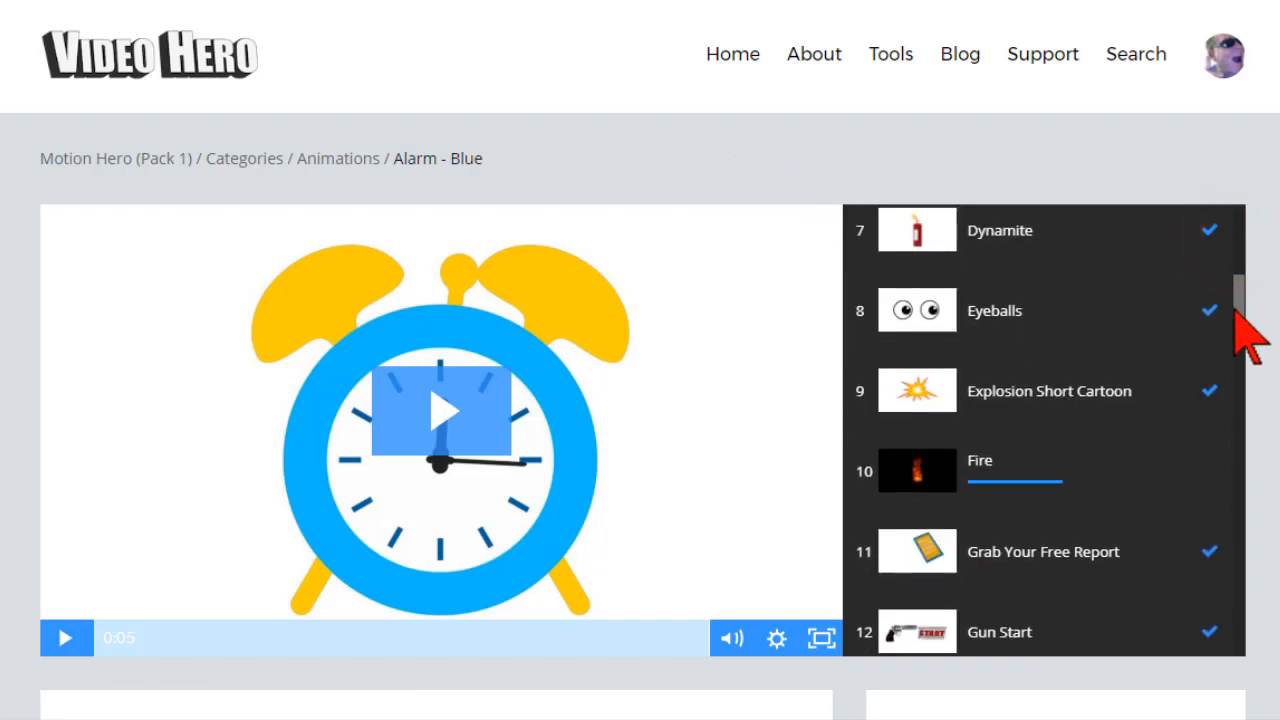
left_click(462, 400)
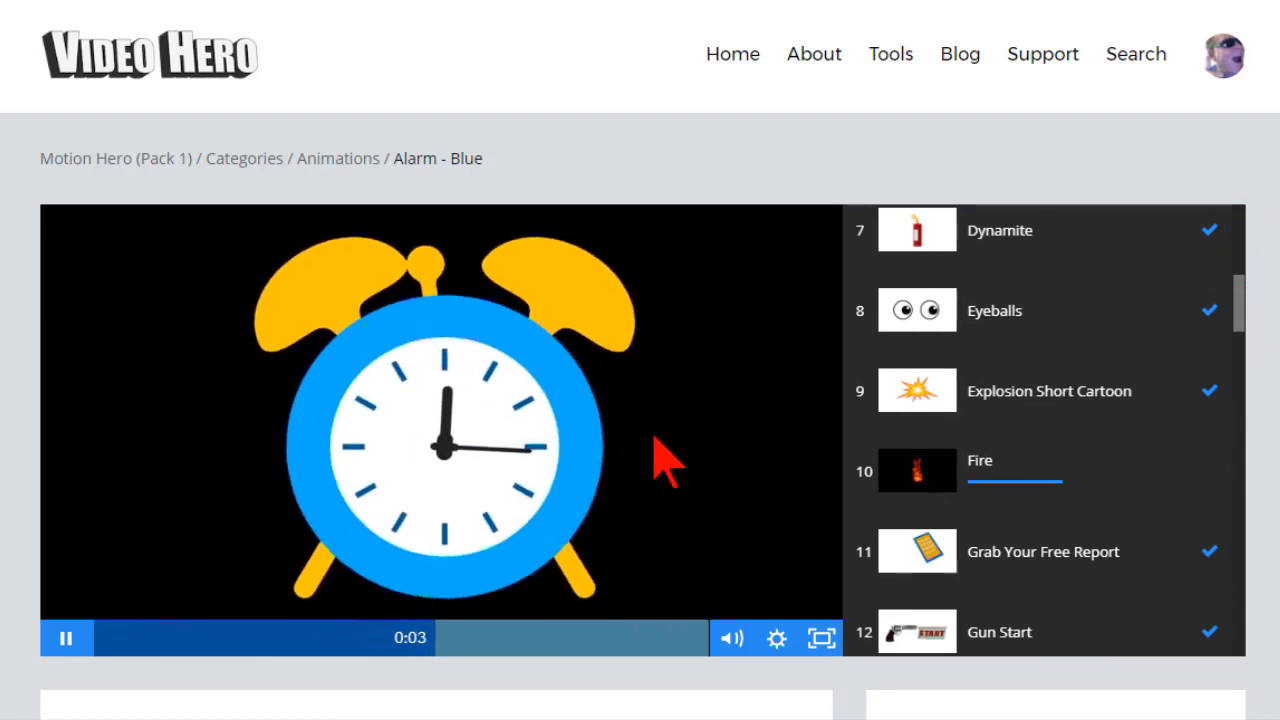
left_click(653, 437)
scroll(1200, 520, "down", 4)
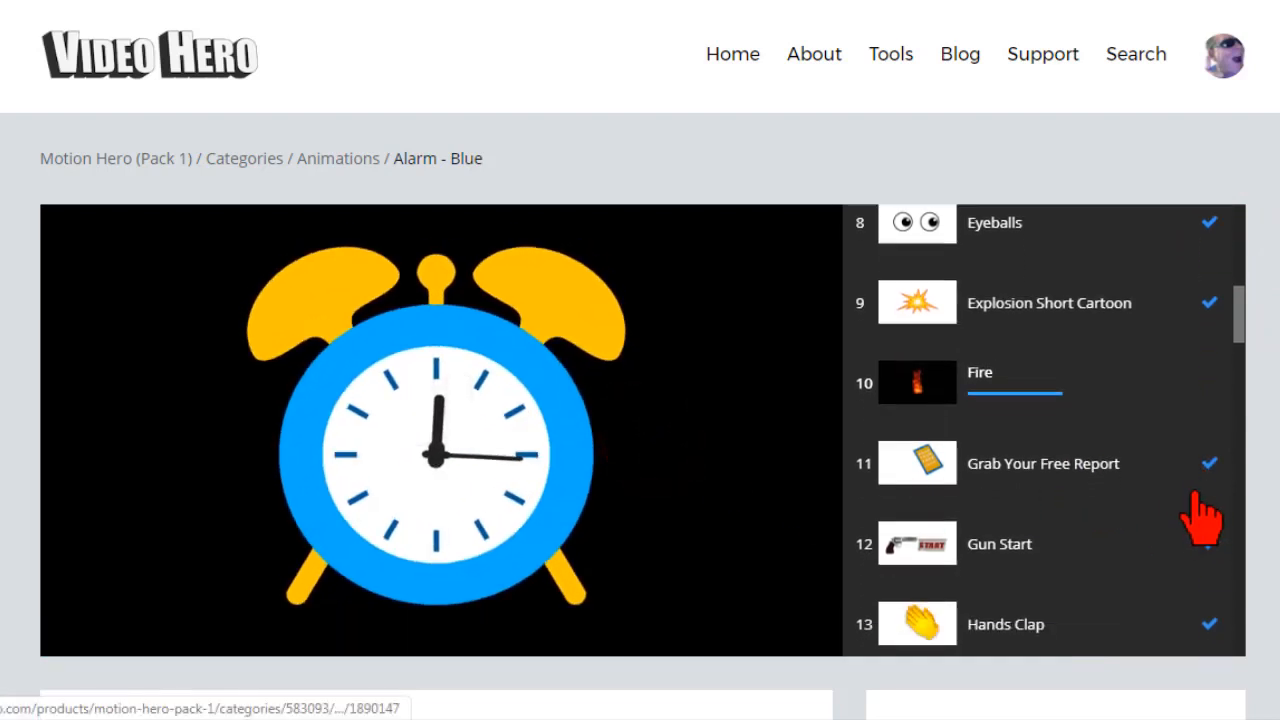
scroll(1257, 514, "down", 1)
scroll(1257, 543, "down", 4)
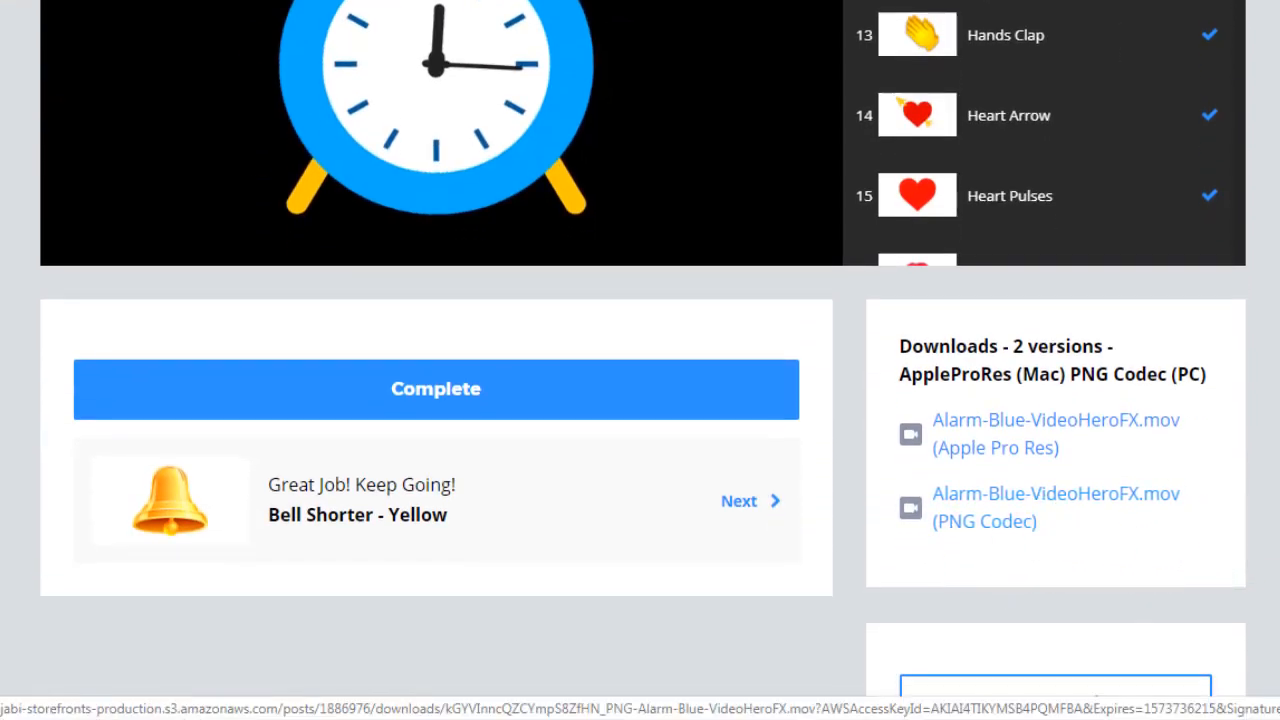
scroll(640, 360, "up", 2)
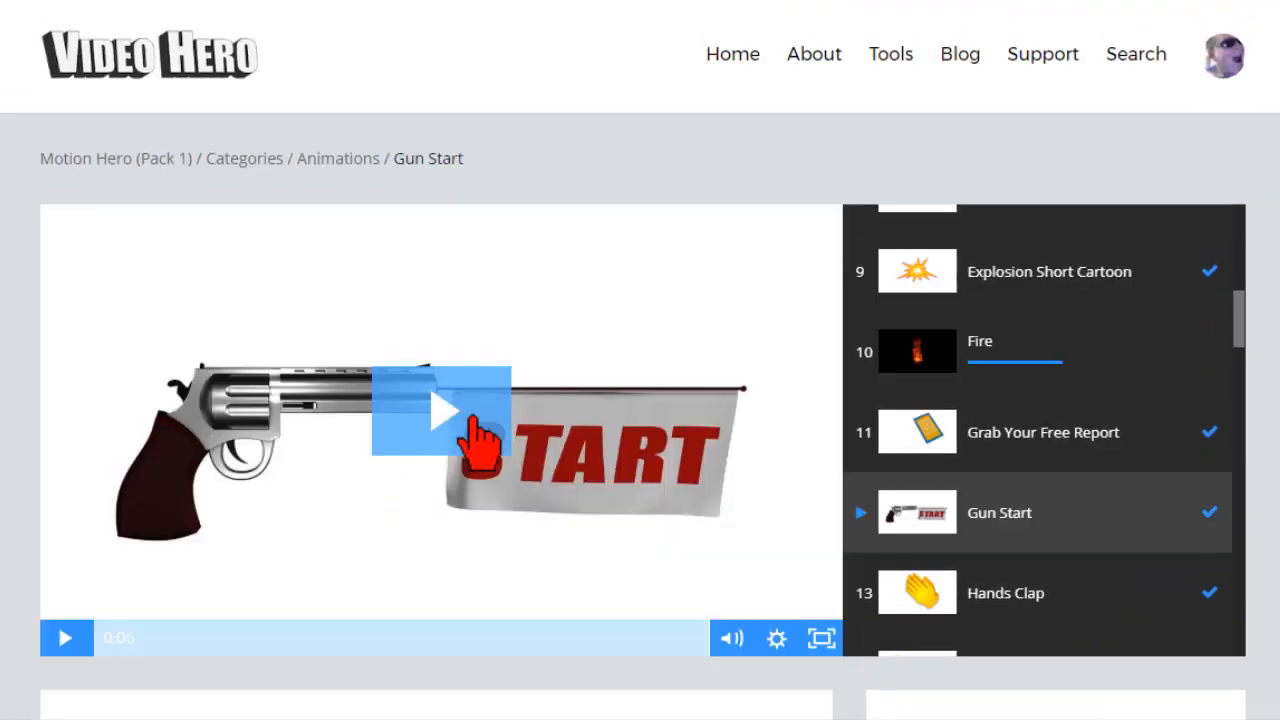
left_click(467, 411)
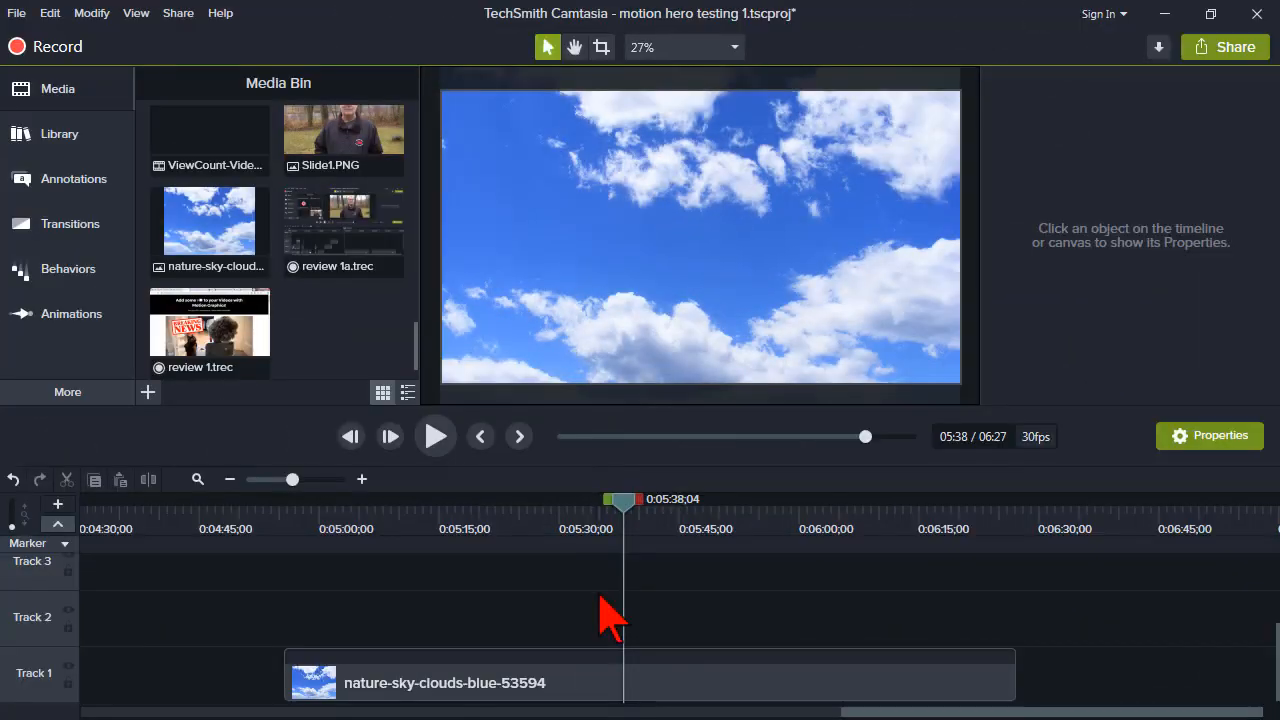
left_click(545, 675)
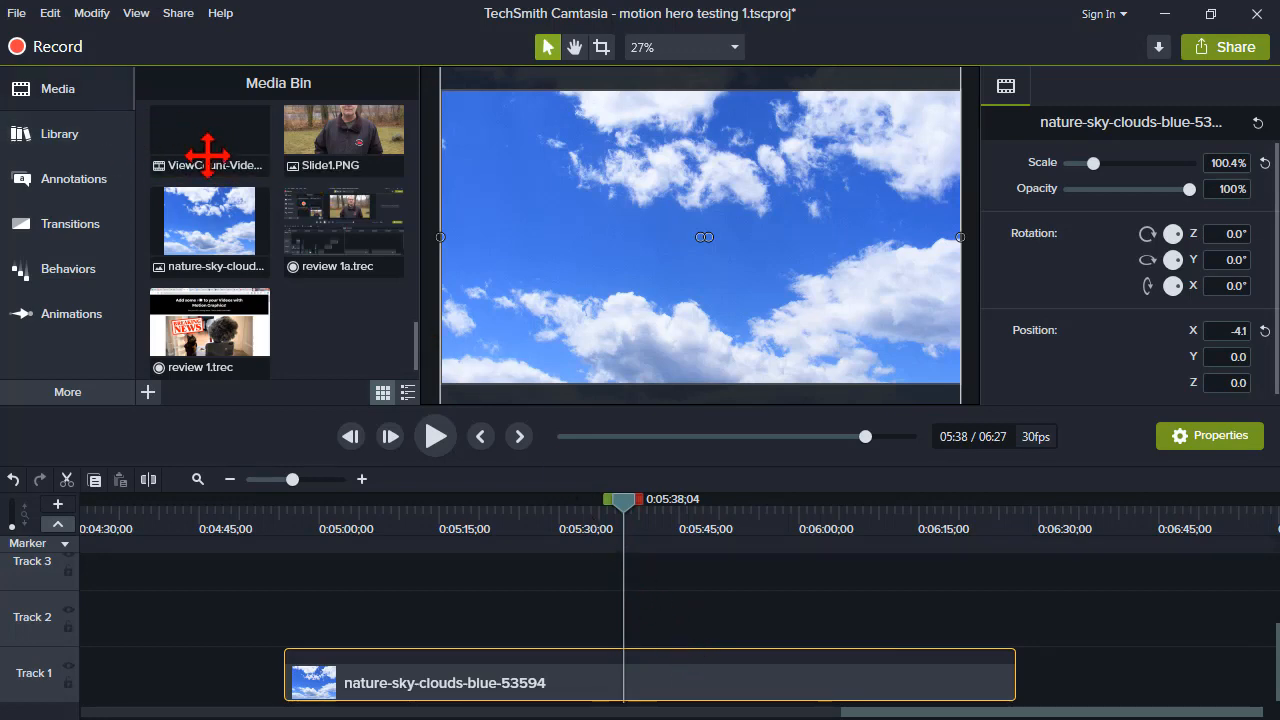
right_click(284, 308)
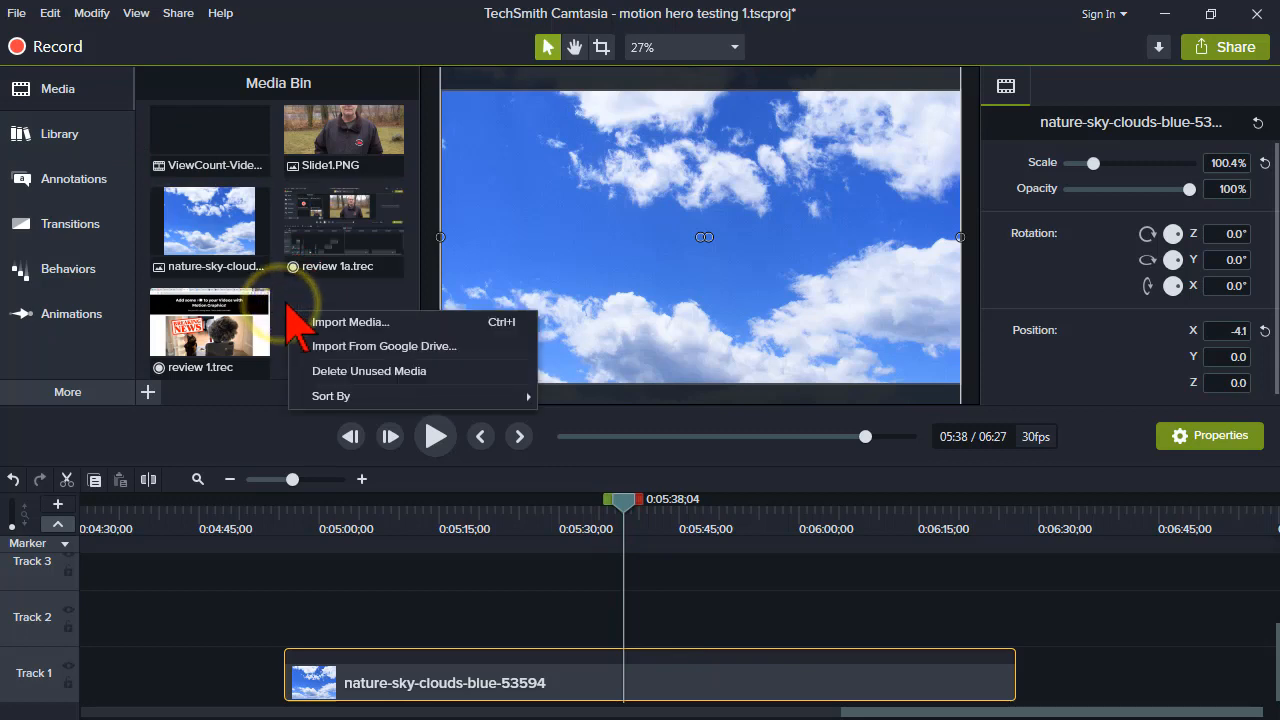
left_click(478, 324)
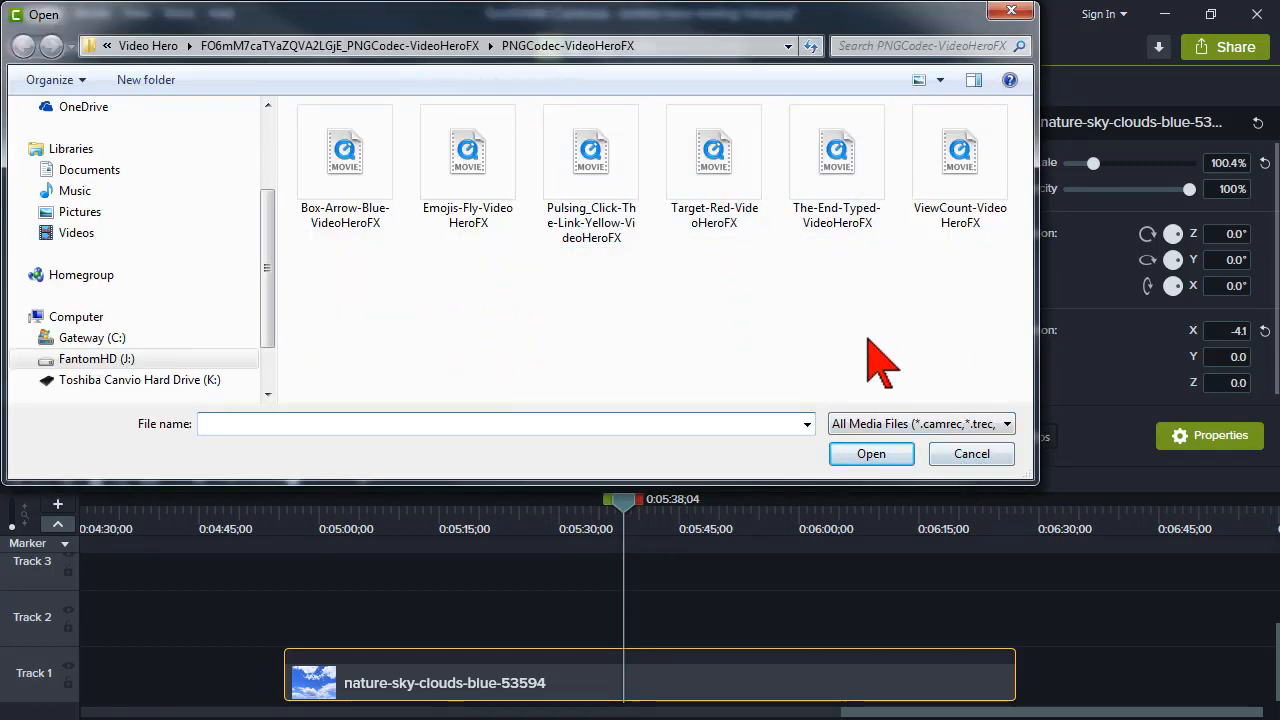
left_click(945, 455)
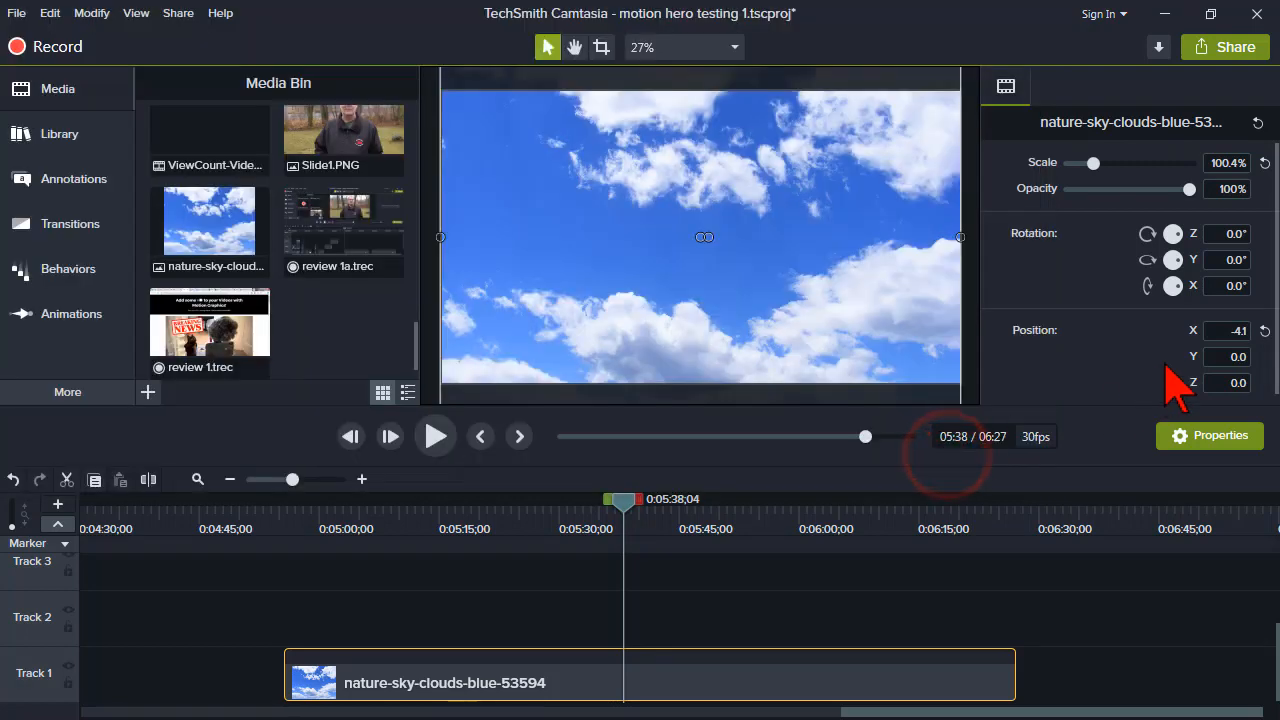
Add Target-Red-VideoHeroFX from the PNGCodec-VideoHeroFX folder in File Explorer to Track 2 at about 0:05:02, above the sky image
key("alt+Tab")
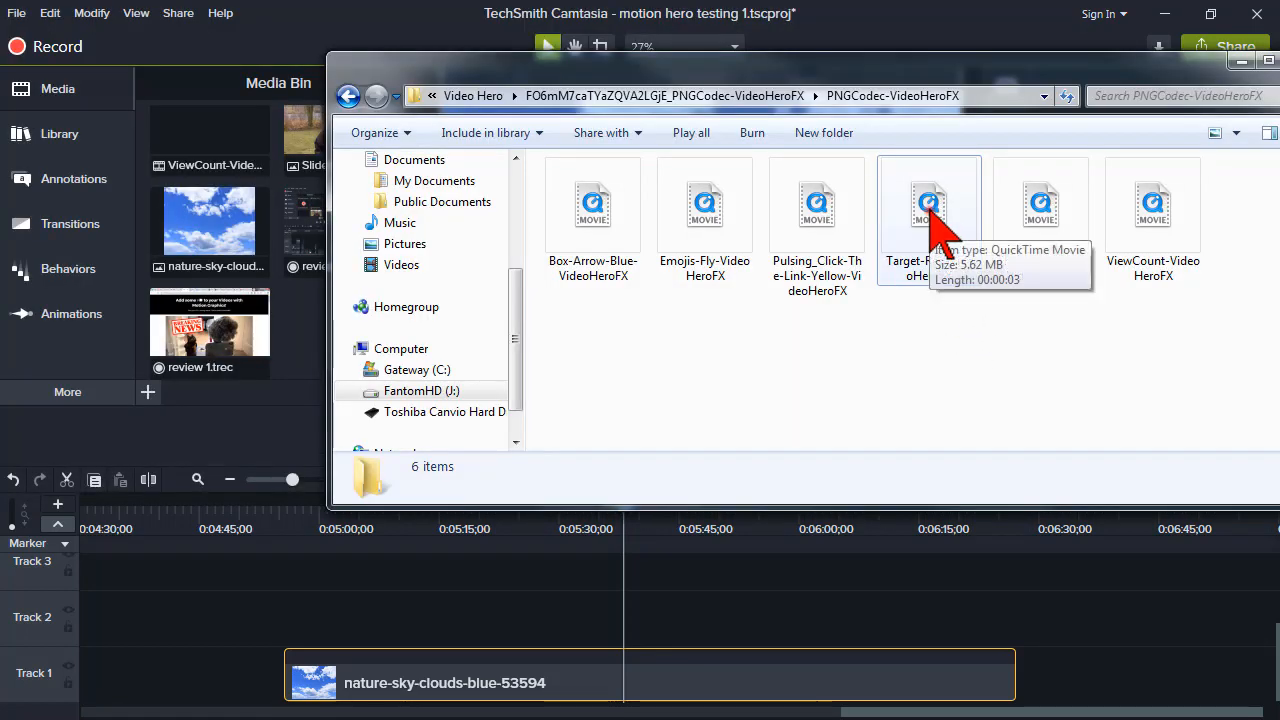
left_click_drag(930, 228, 496, 583)
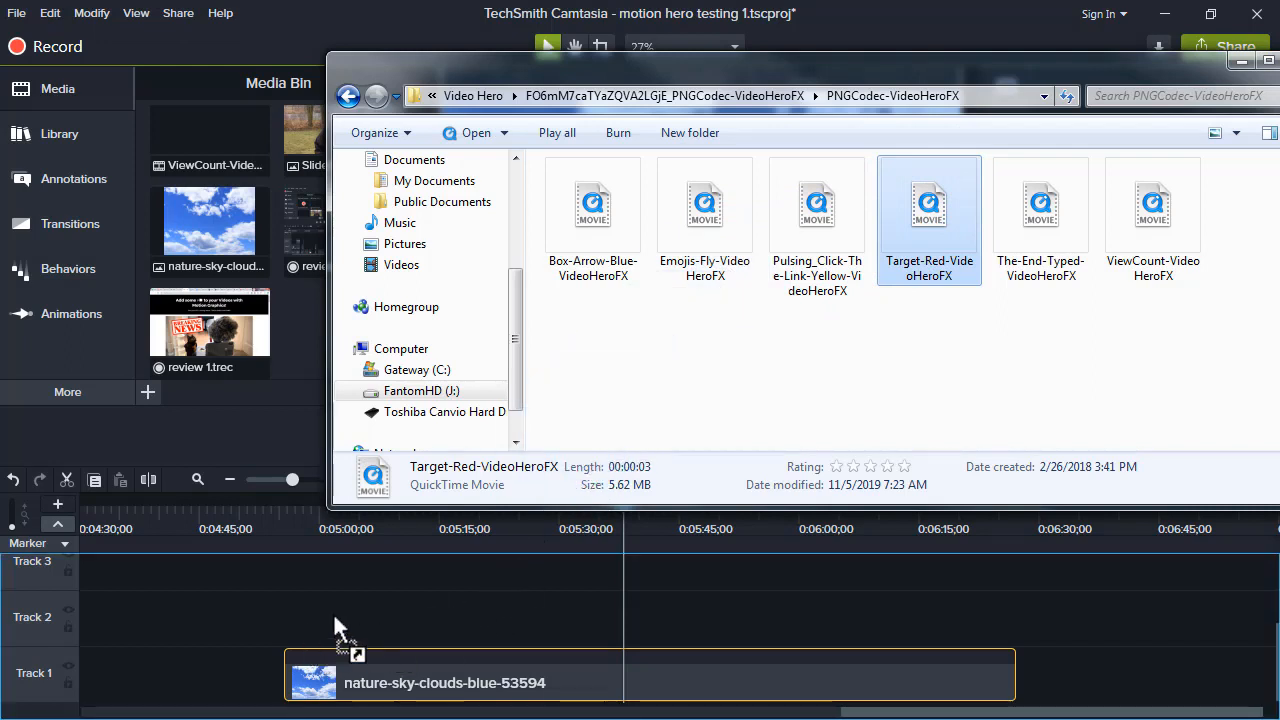
left_click_drag(335, 617, 337, 620)
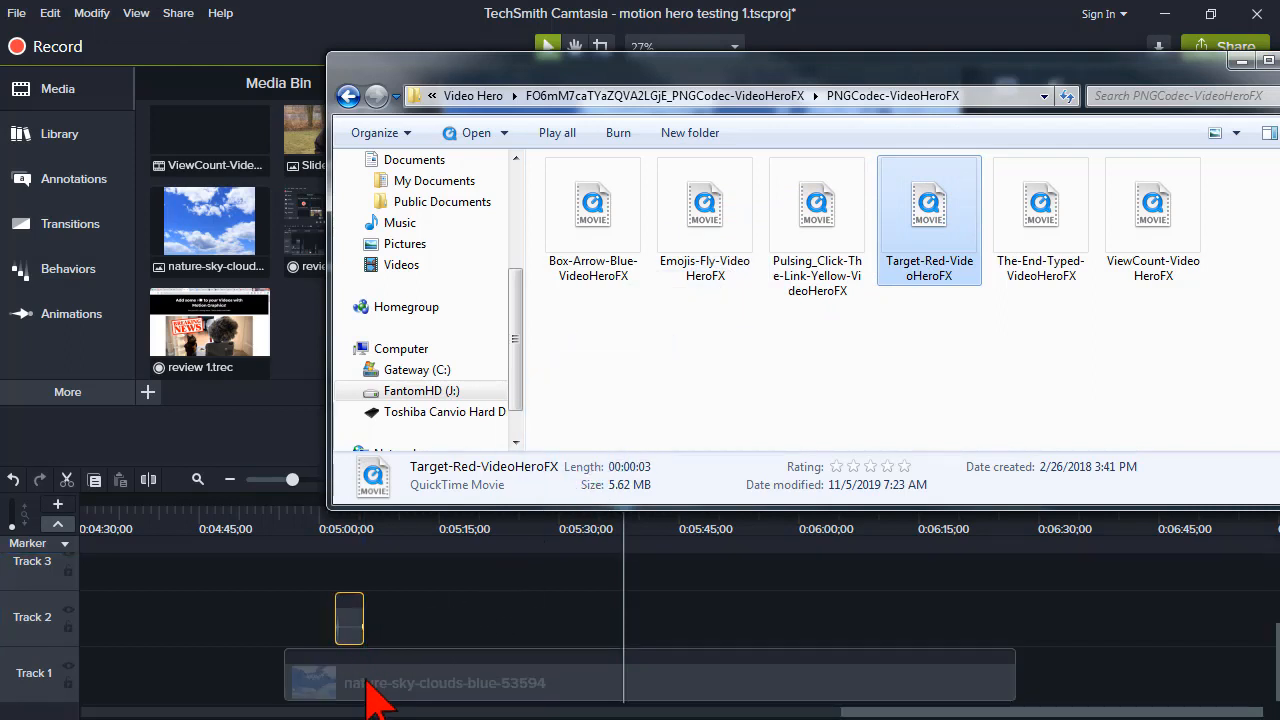
left_click(1243, 62)
Play the target animation over the sky background and return the playhead to just before the clip
left_click(335, 517)
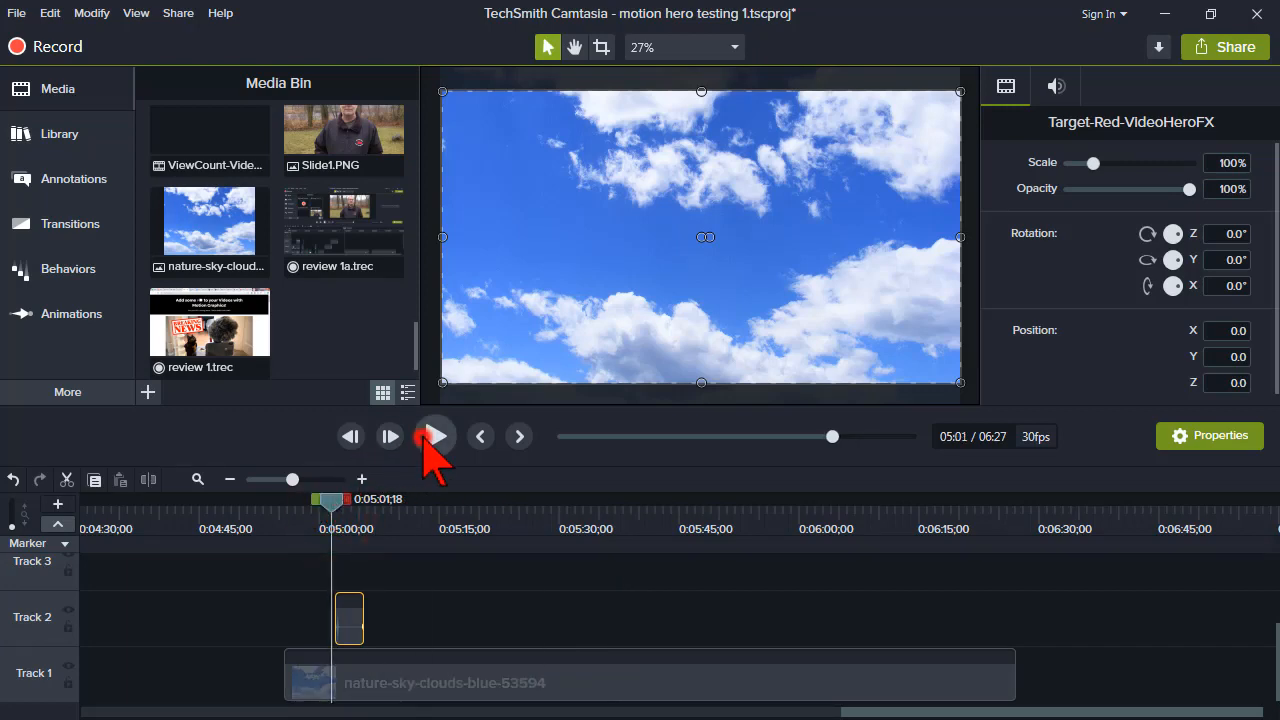
left_click(424, 438)
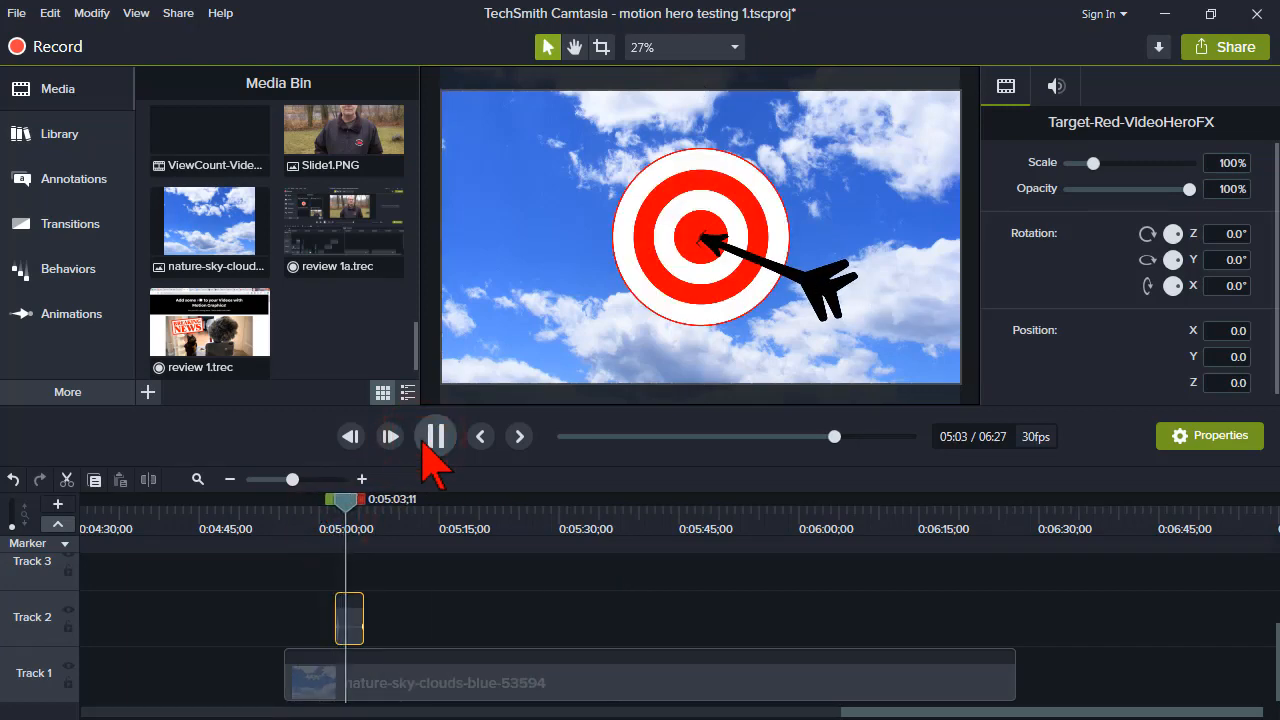
left_click(427, 438)
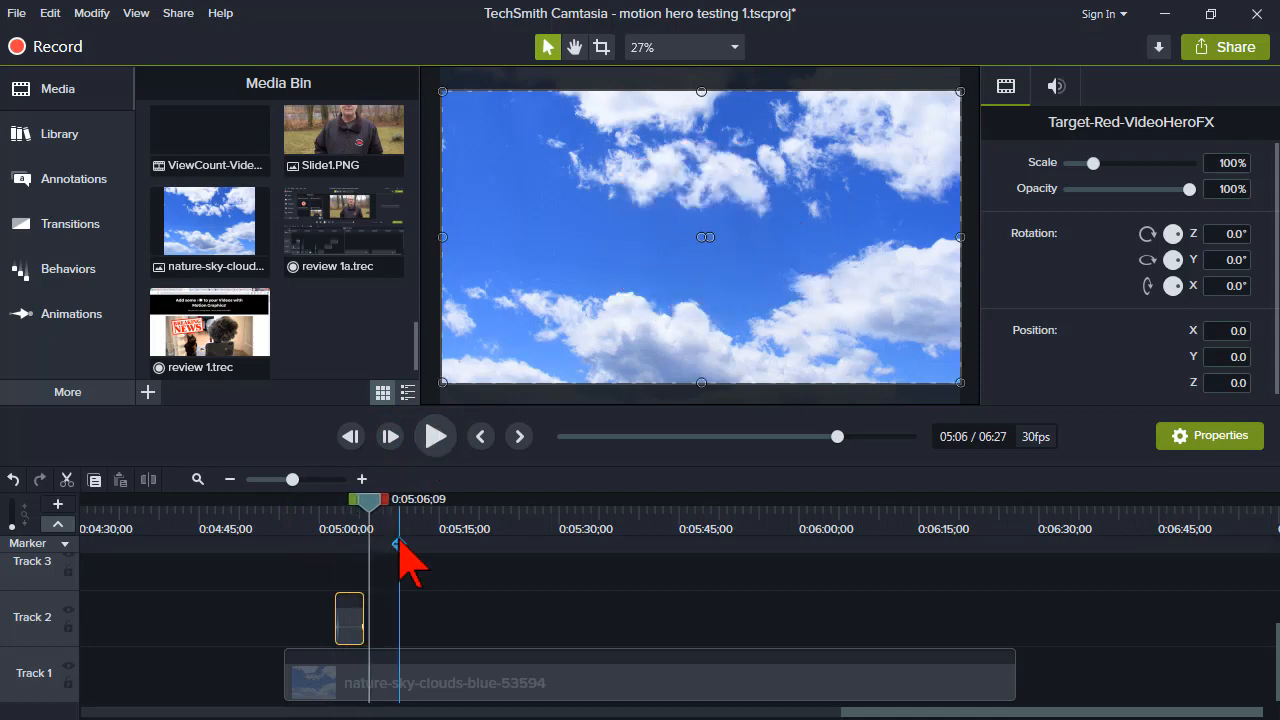
left_click(334, 516)
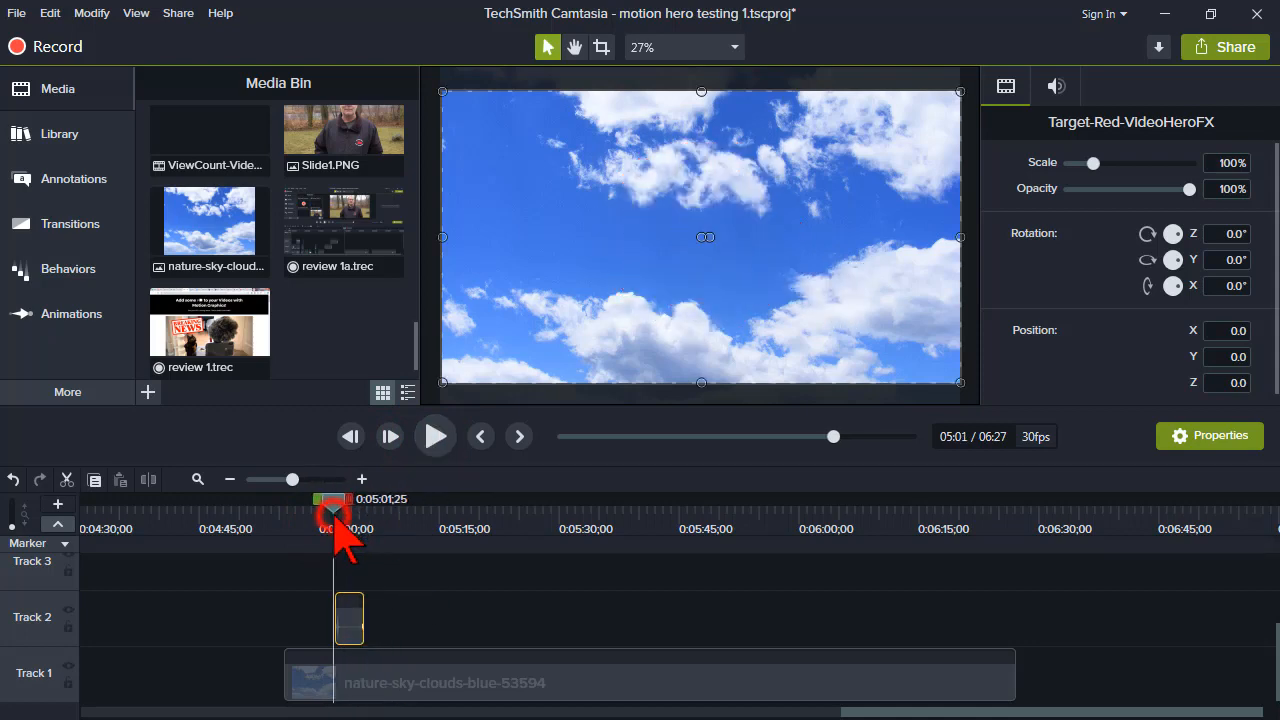
Lower the Target-Red clip's audio level on Track 2 to silence it, and undo that volume change
left_click(350, 628)
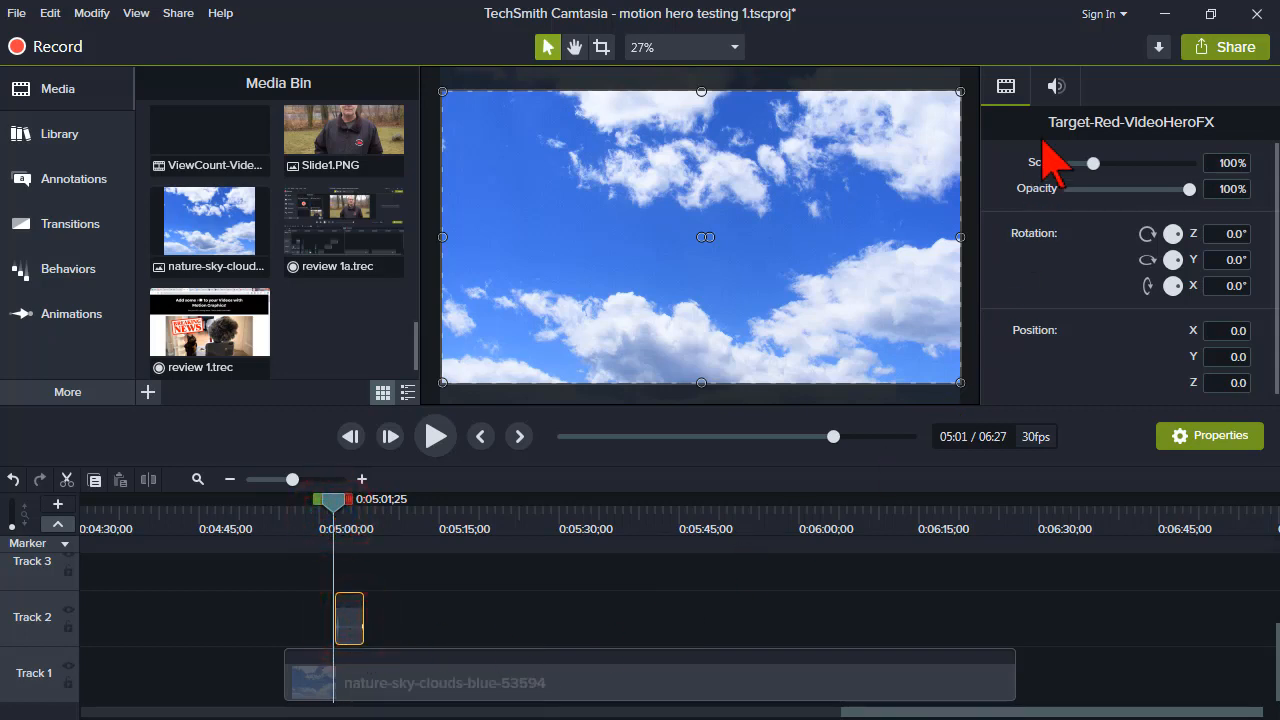
left_click(1057, 86)
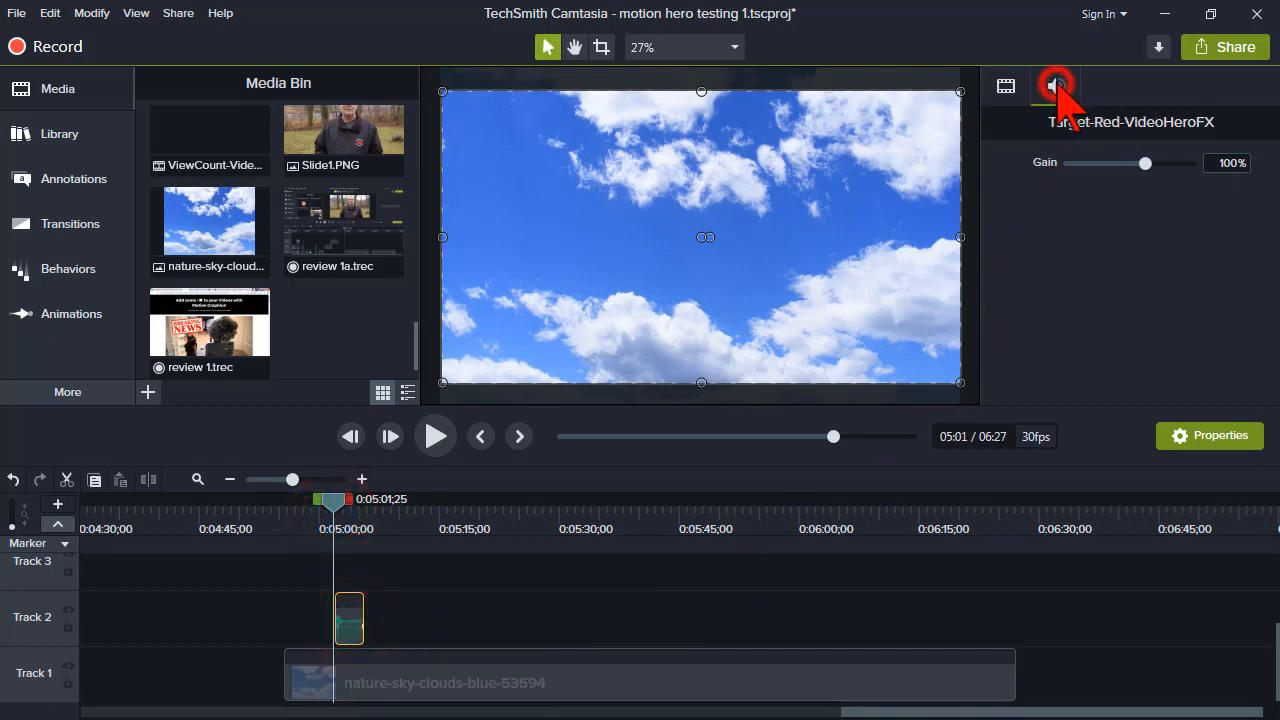
left_click(1227, 163)
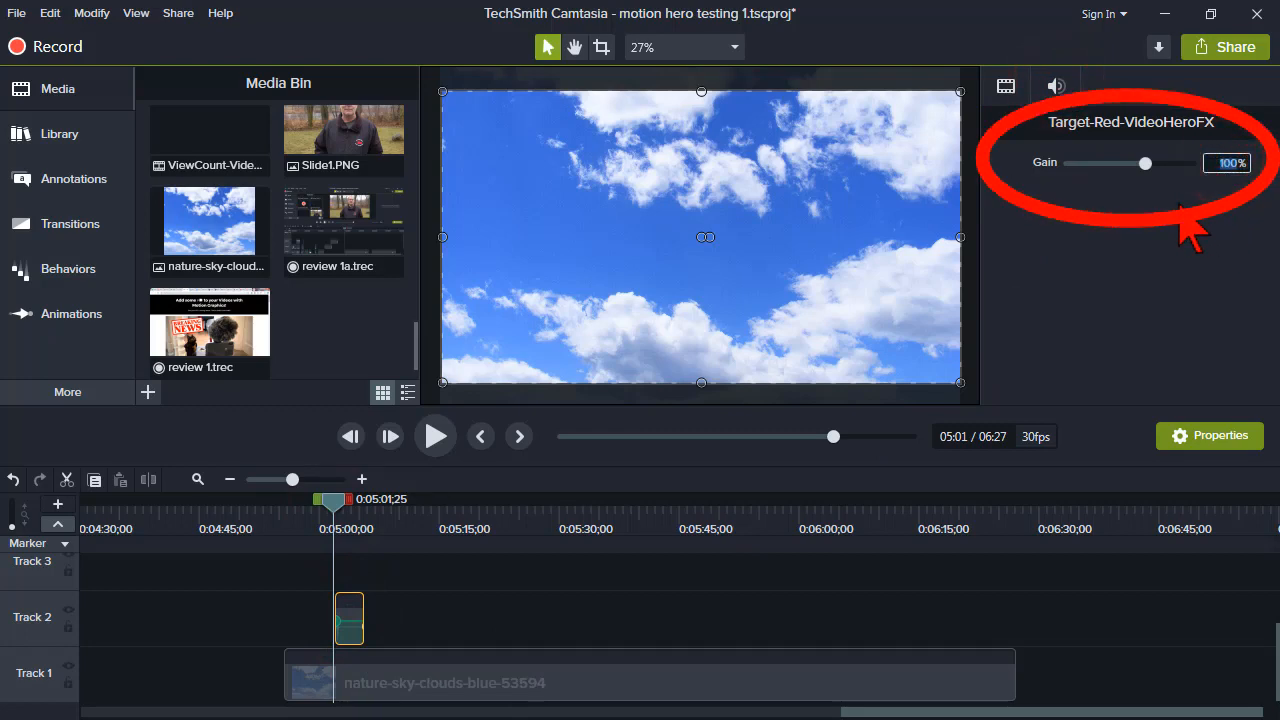
left_click_drag(293, 479, 304, 479)
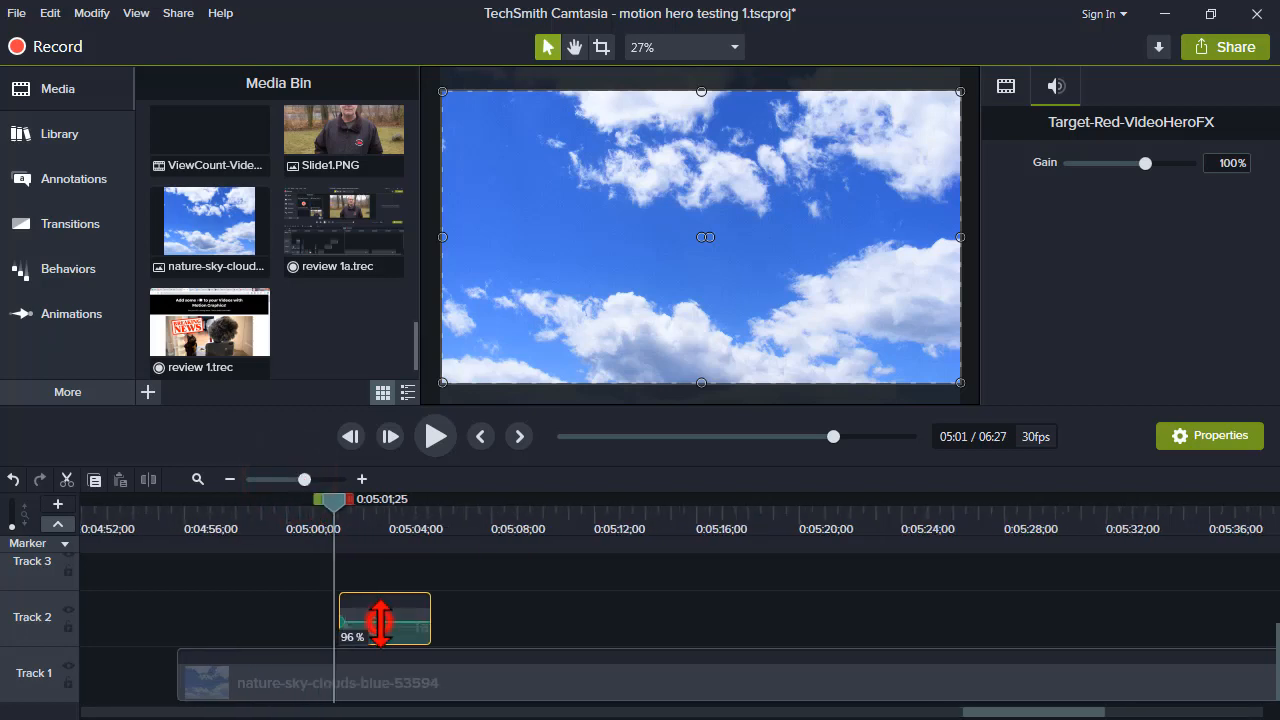
left_click_drag(380, 622, 377, 652)
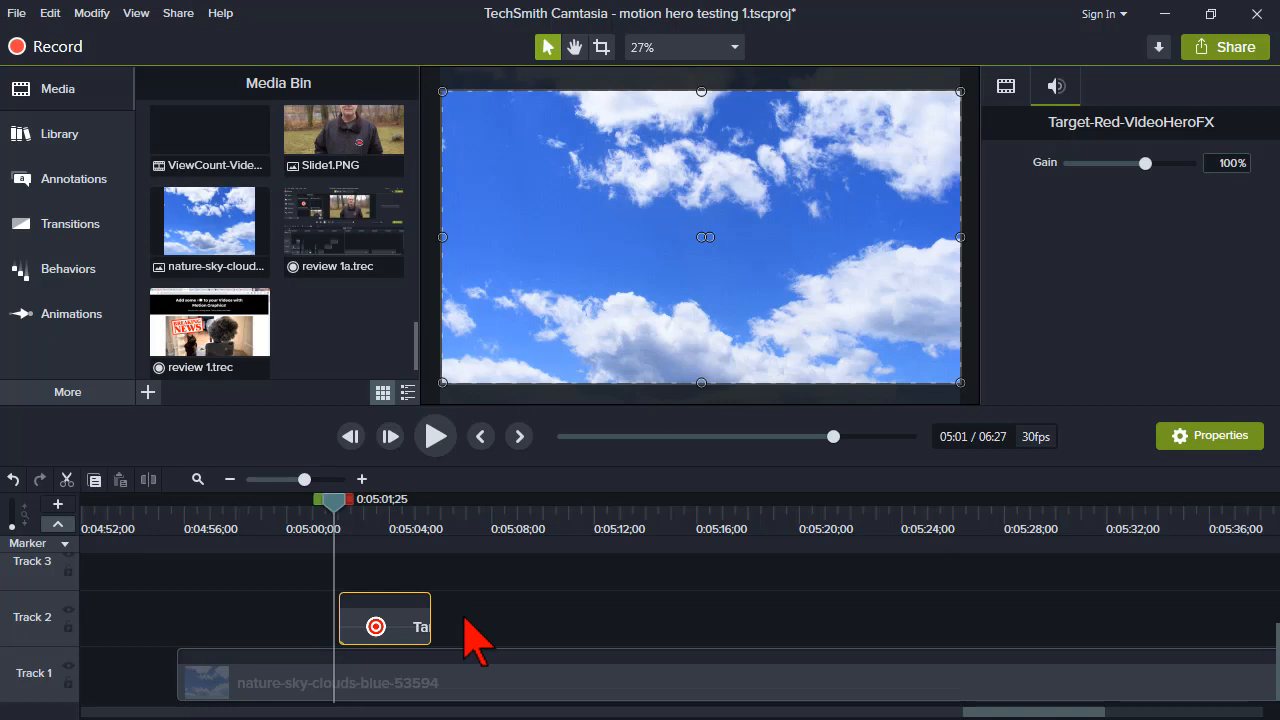
left_click(13, 479)
Show the target at 0:05:03;18, scale it to 58.5% and move it to X -272.2, Y -157.5 on the canvas
left_click_drag(334, 499, 378, 500)
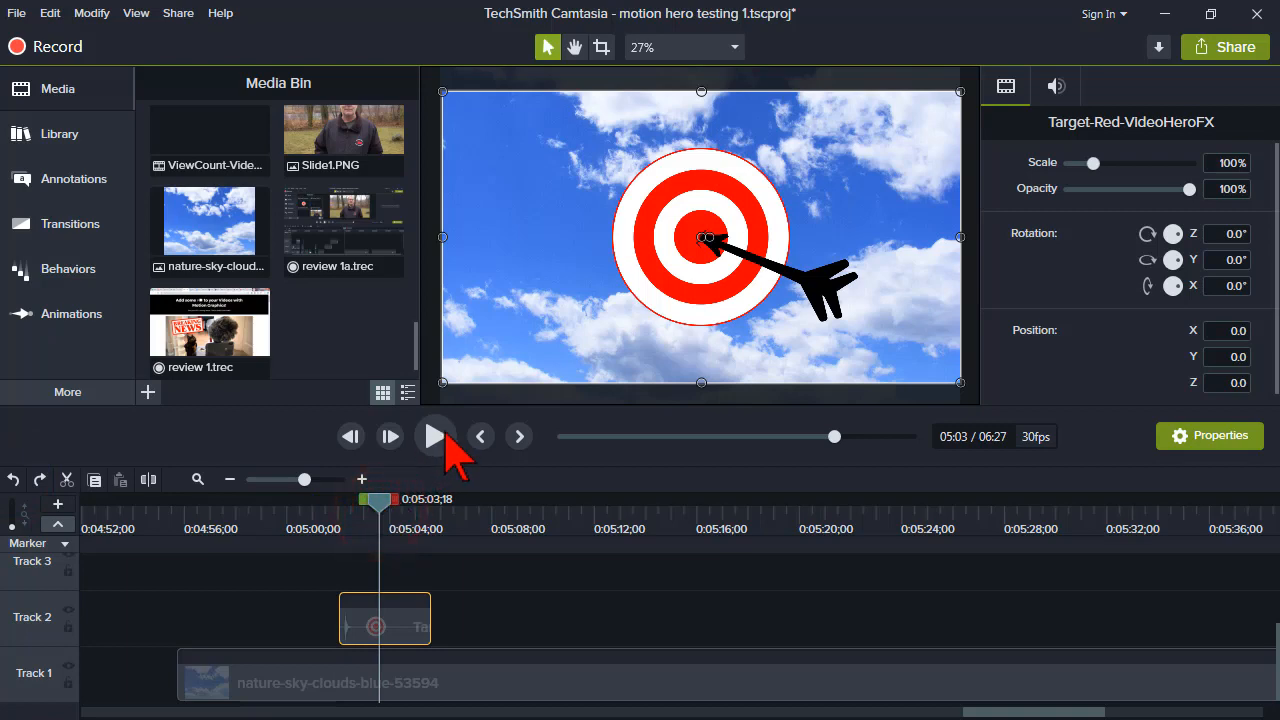
mouse_move(617, 296)
left_mouse_down()
mouse_move(669, 277)
mouse_move(601, 297)
left_mouse_up()
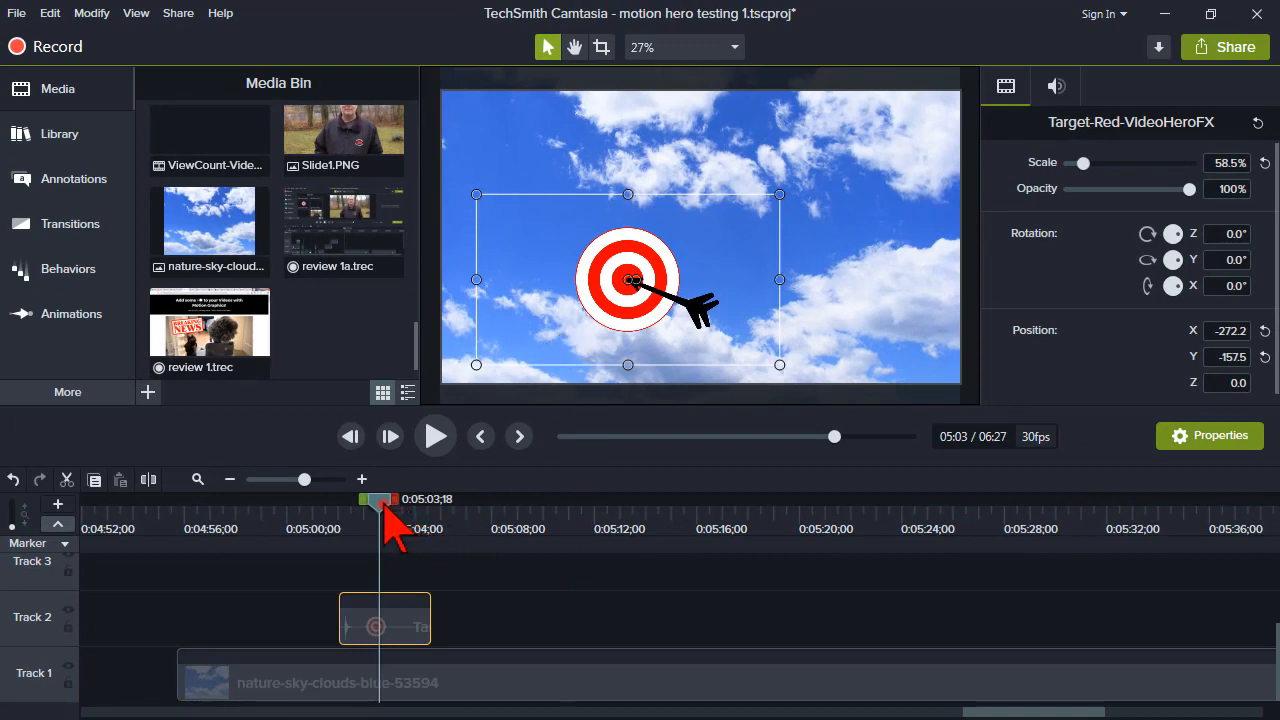
Scrub and play the resized target clip through to its end to check when the graphic disappears
left_click_drag(383, 507, 419, 510)
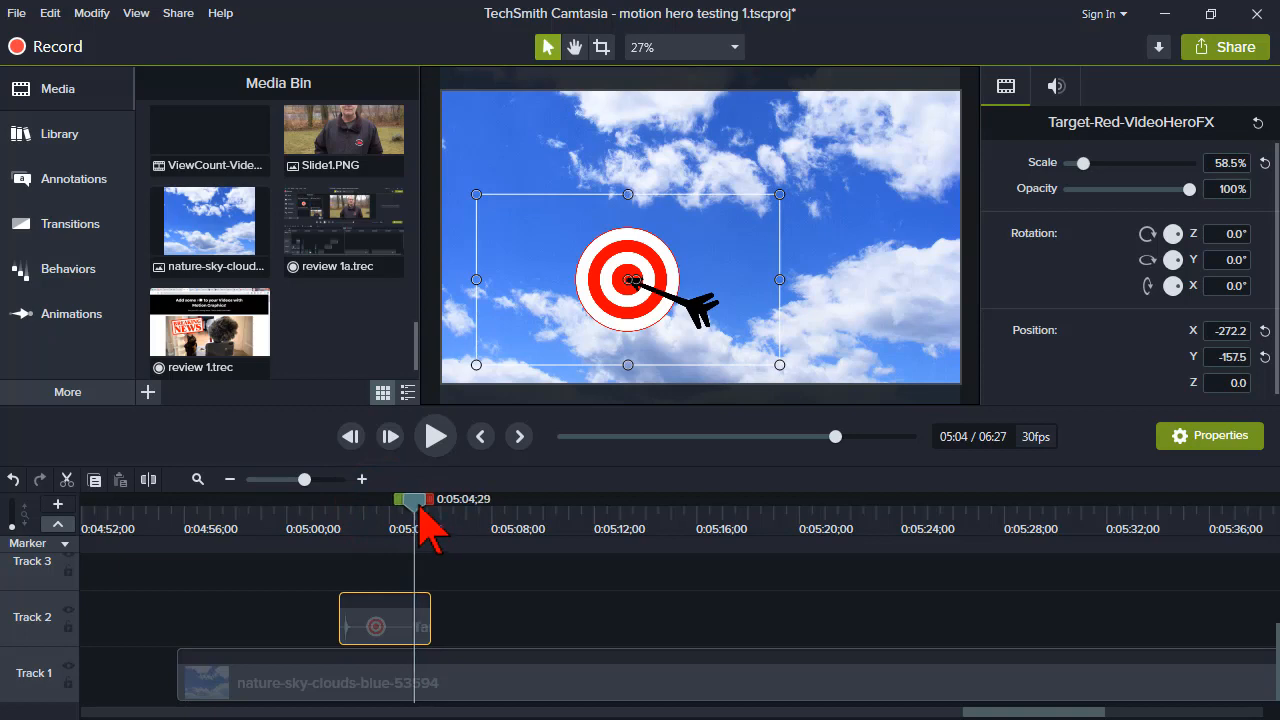
left_click(433, 437)
left_click(433, 437)
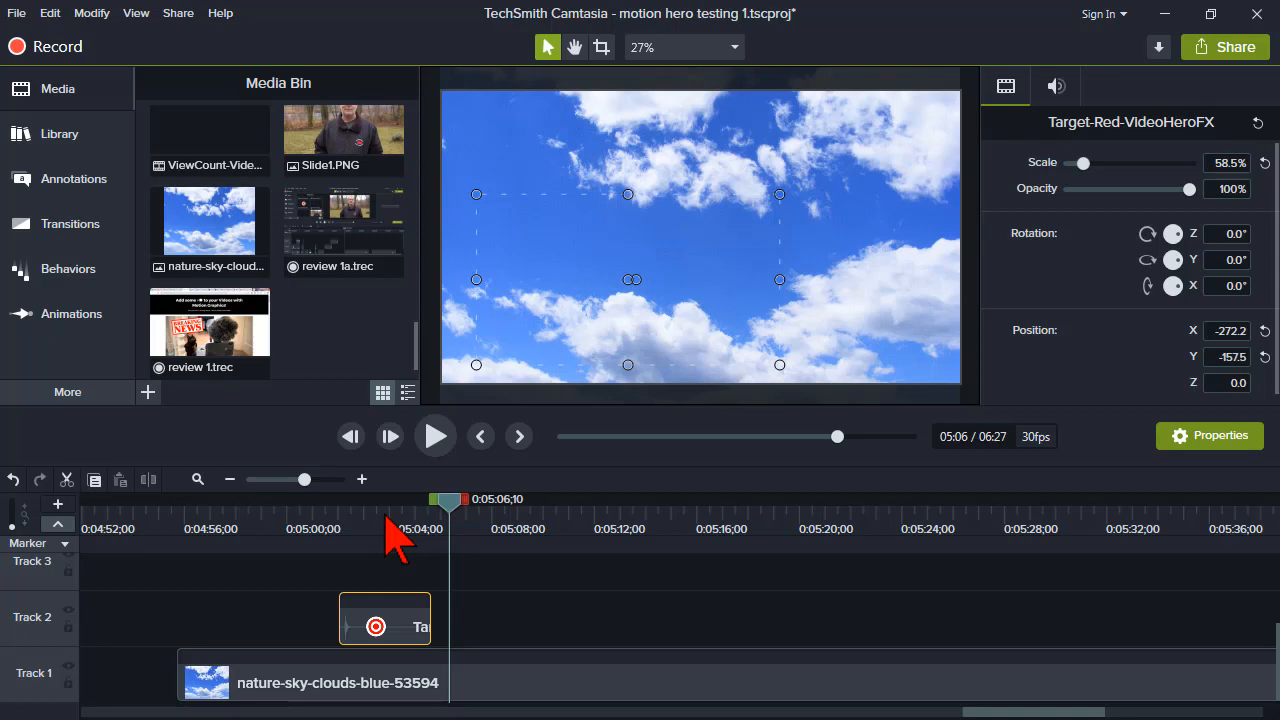
Lock Track 1, split the Target-Red clip at 0:05:05;05 and push its end piece along Track 2 to 0:05:08;00
left_click_drag(304, 479, 315, 479)
left_click(328, 514)
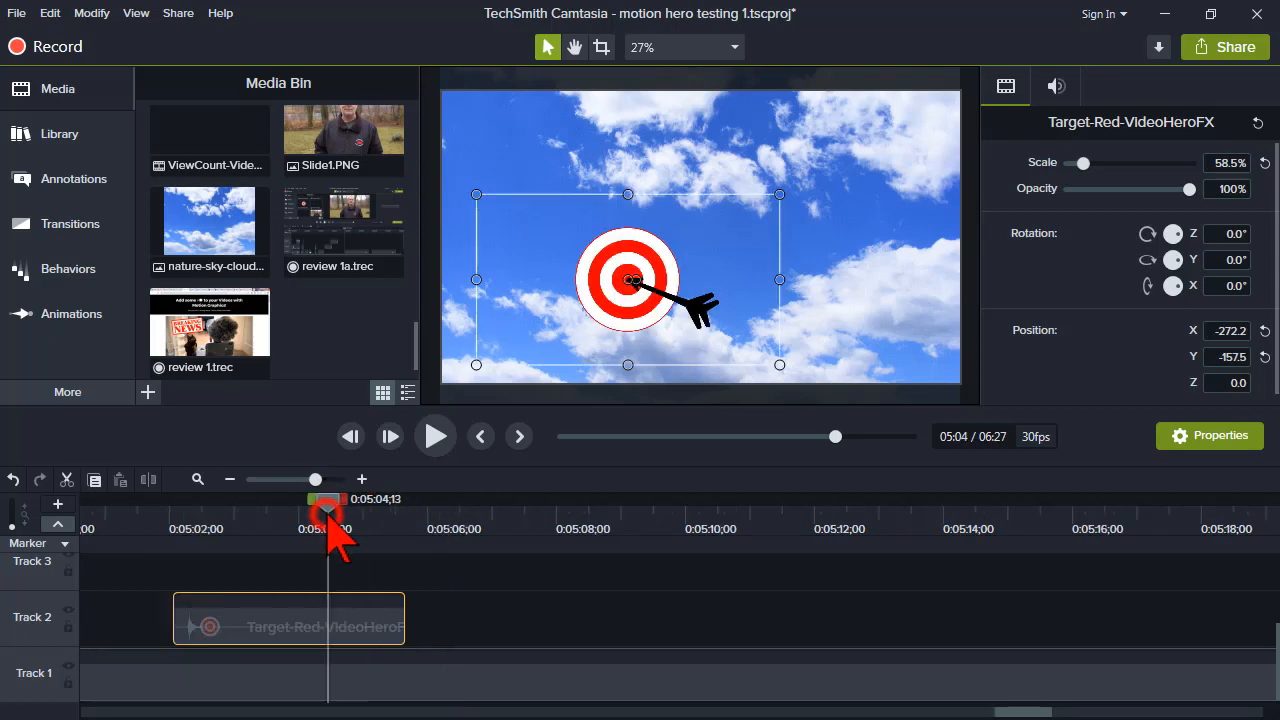
left_click_drag(328, 516, 376, 520)
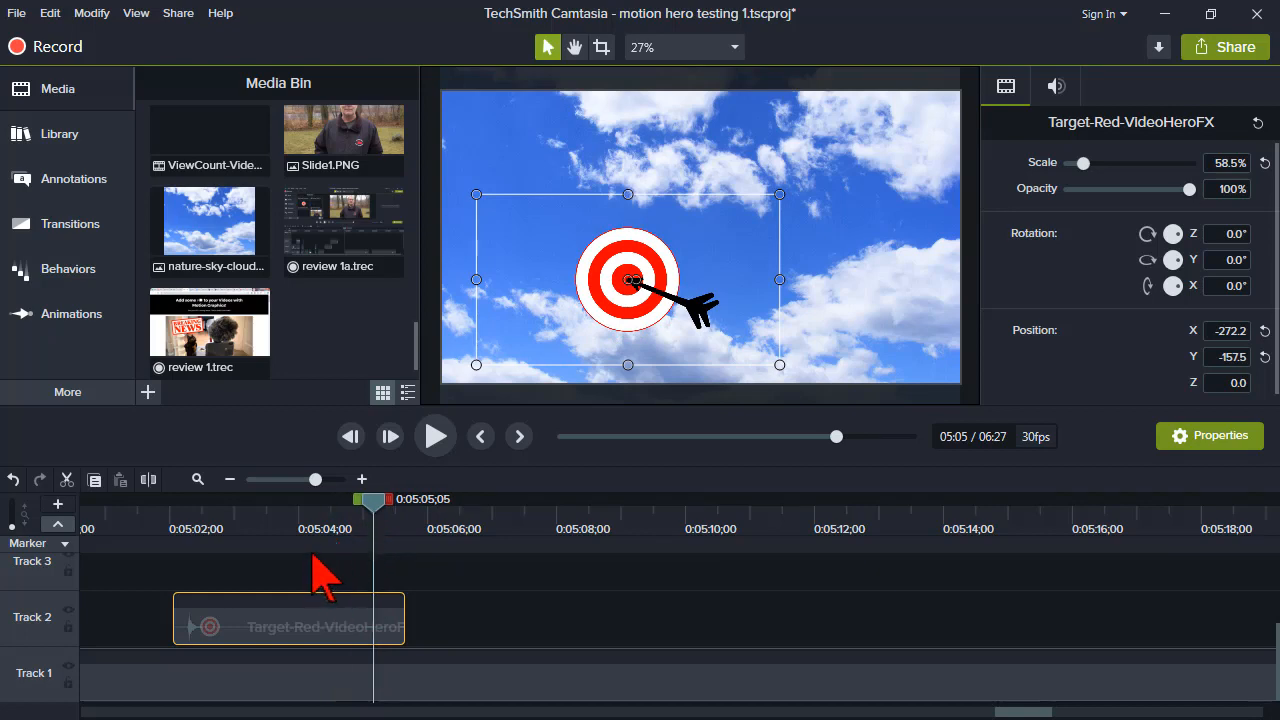
left_click(68, 684)
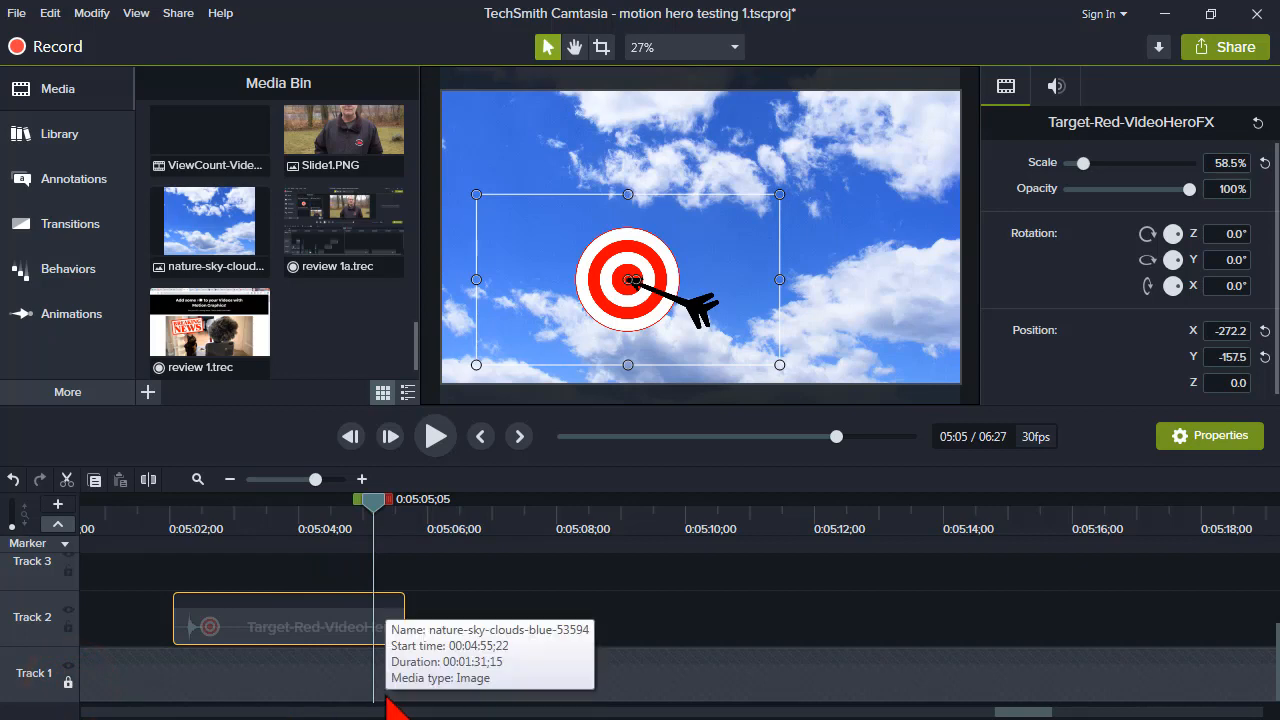
key("shift")
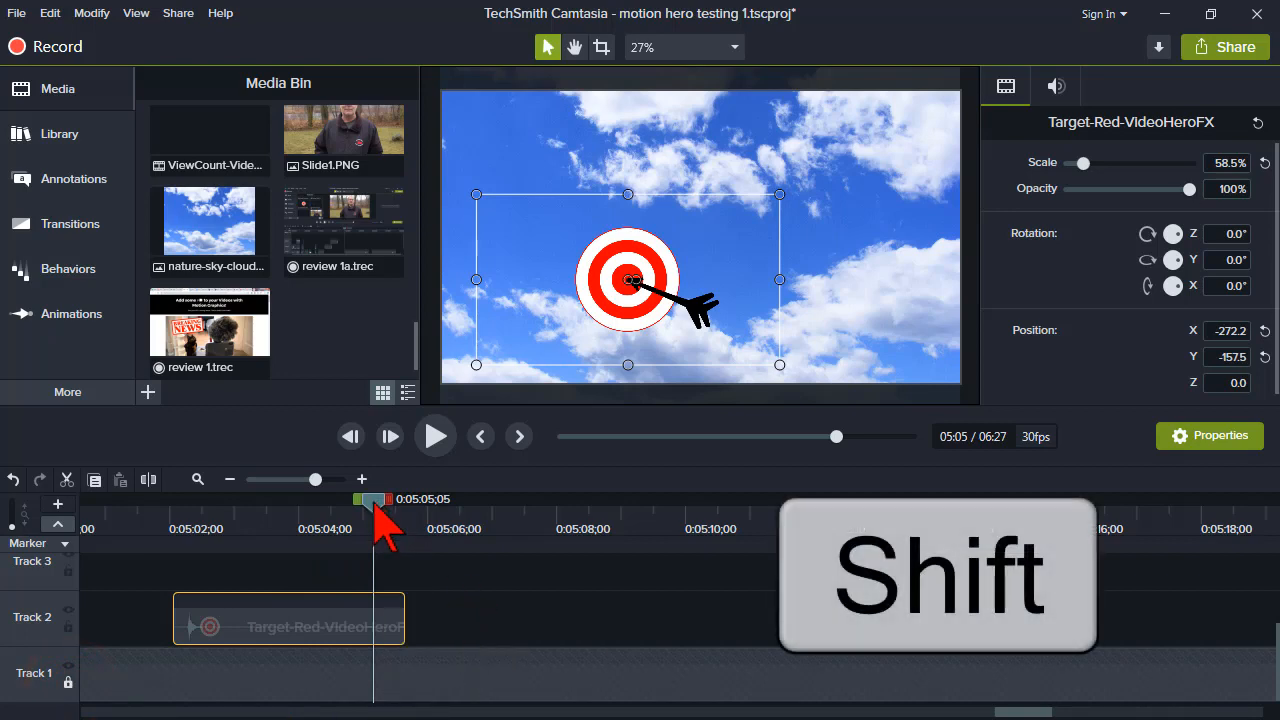
left_click_drag(374, 506, 564, 527)
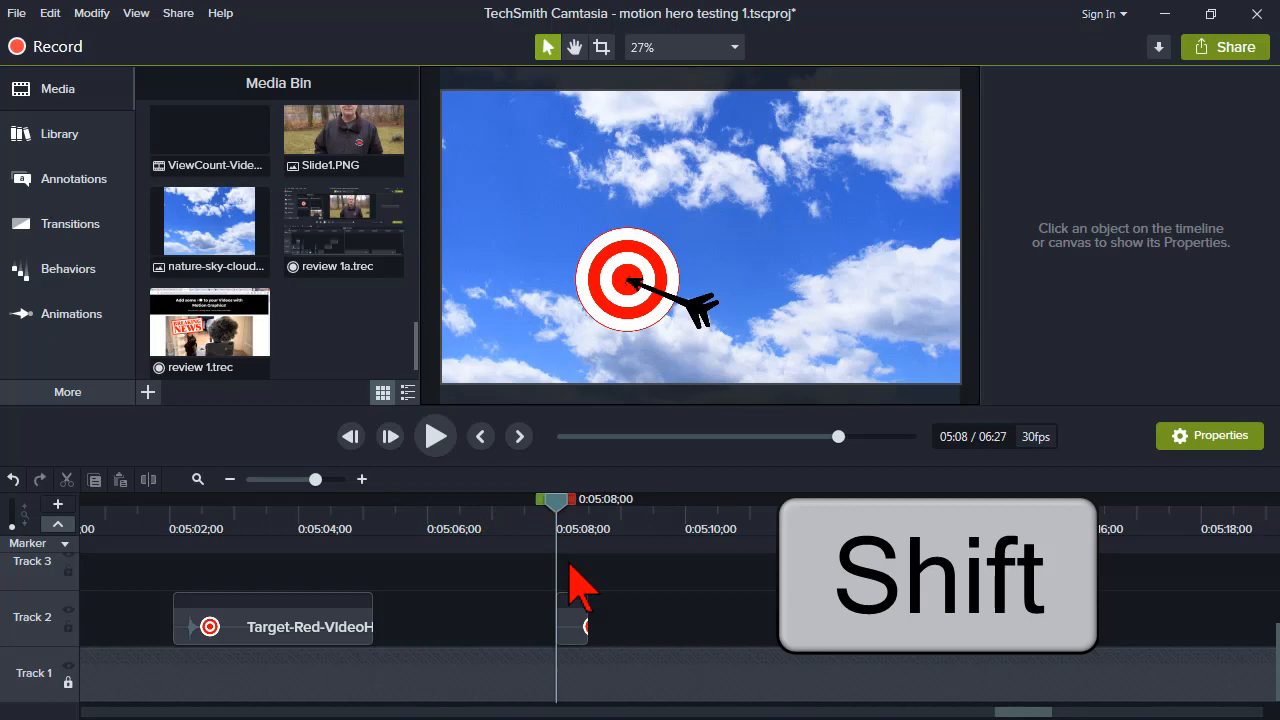
Extend the frame of the first target piece to fill the gap up to 0:05:08;00, and check the graphic at 0:05:07;16
key("alt")
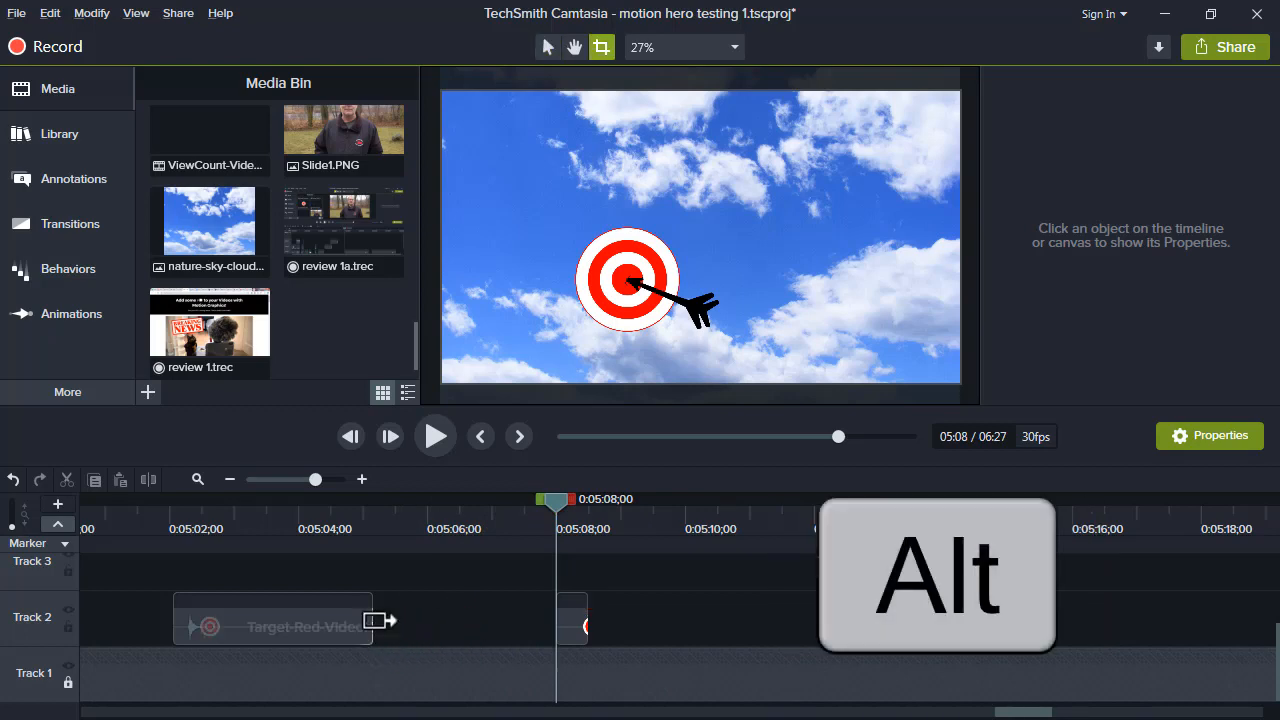
left_click_drag(378, 620, 515, 620)
left_click_drag(553, 618, 556, 618)
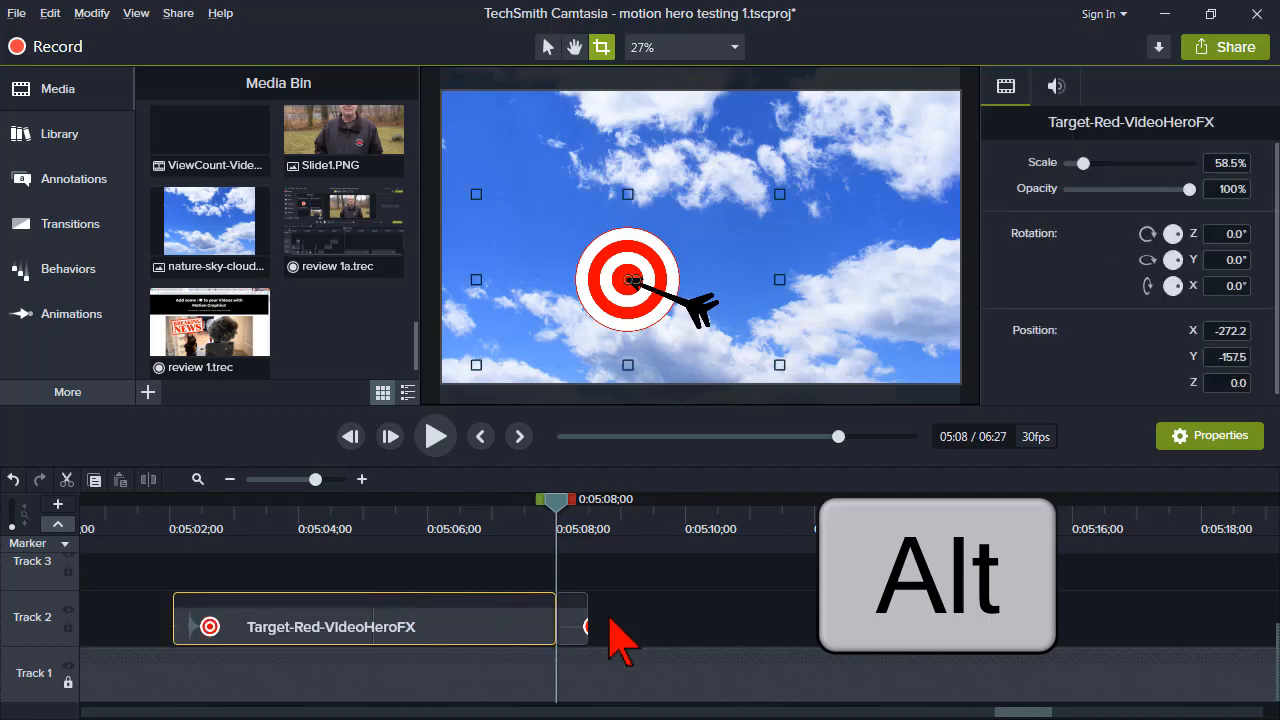
left_click_drag(551, 571, 526, 590)
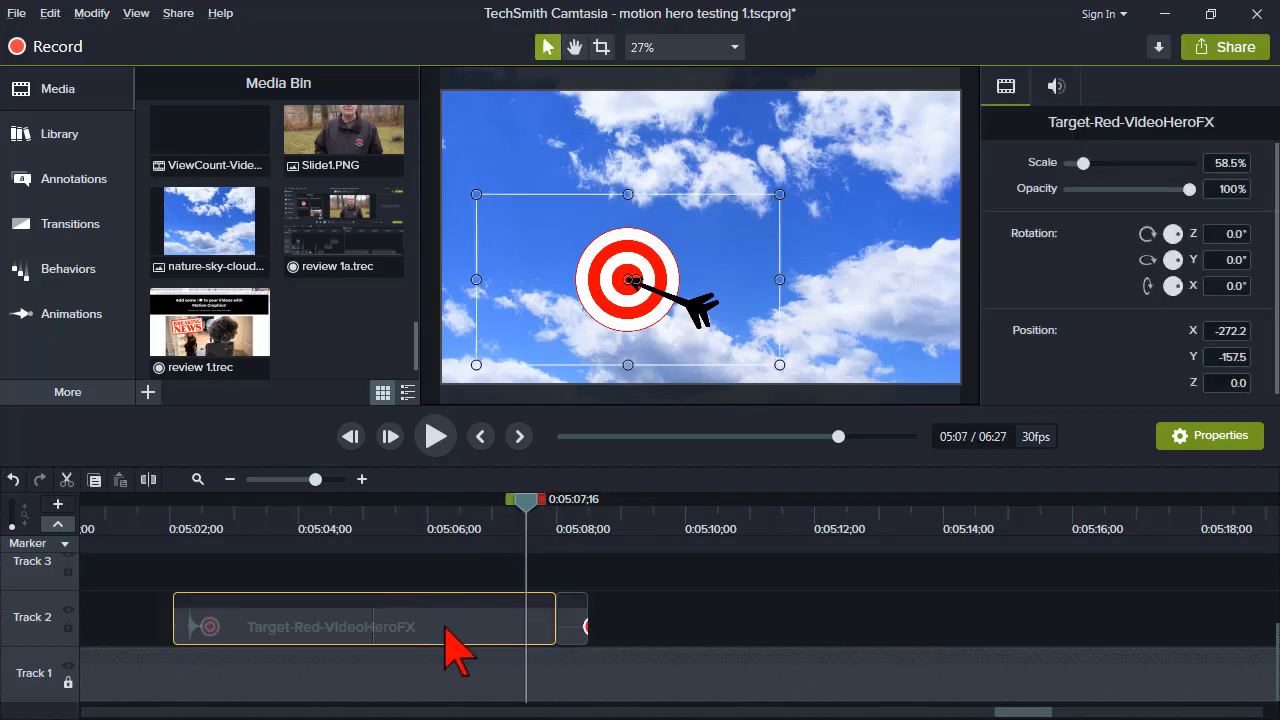
Lengthen the extended target piece slightly past 0:05:08;00, moving the end piece aside and placing it back directly after it
left_click(568, 620)
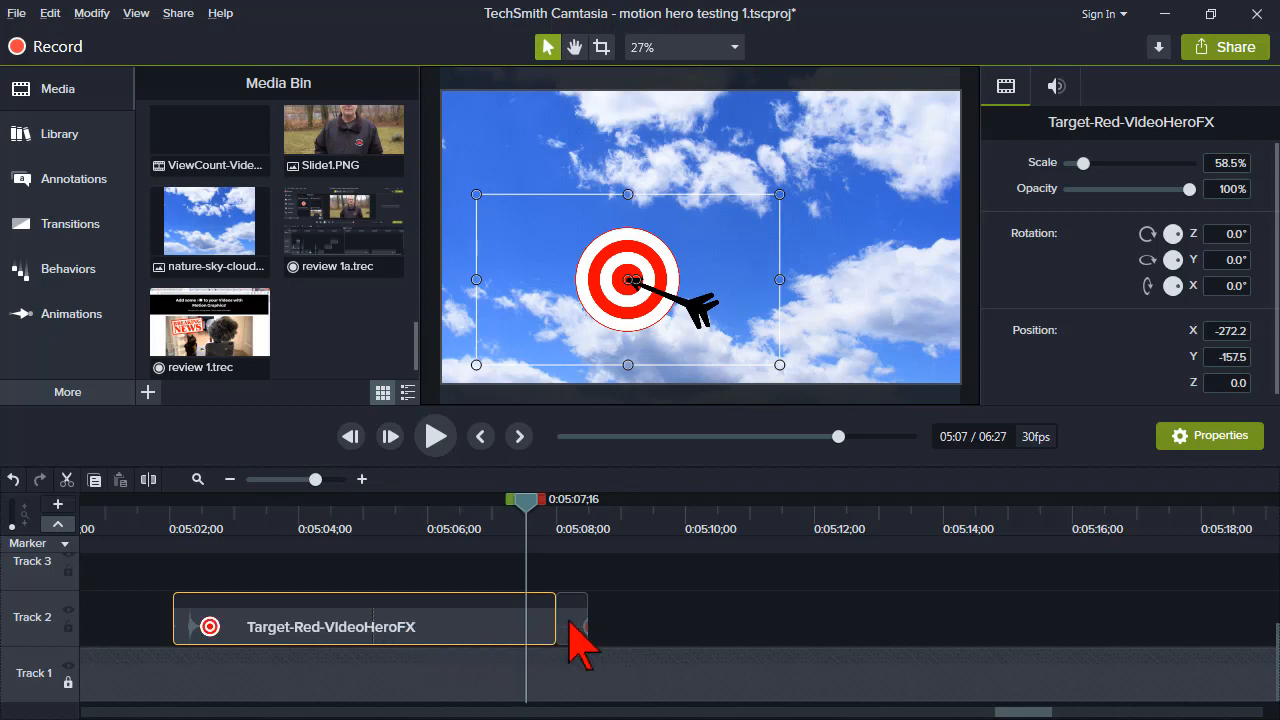
left_click_drag(600, 622, 716, 618)
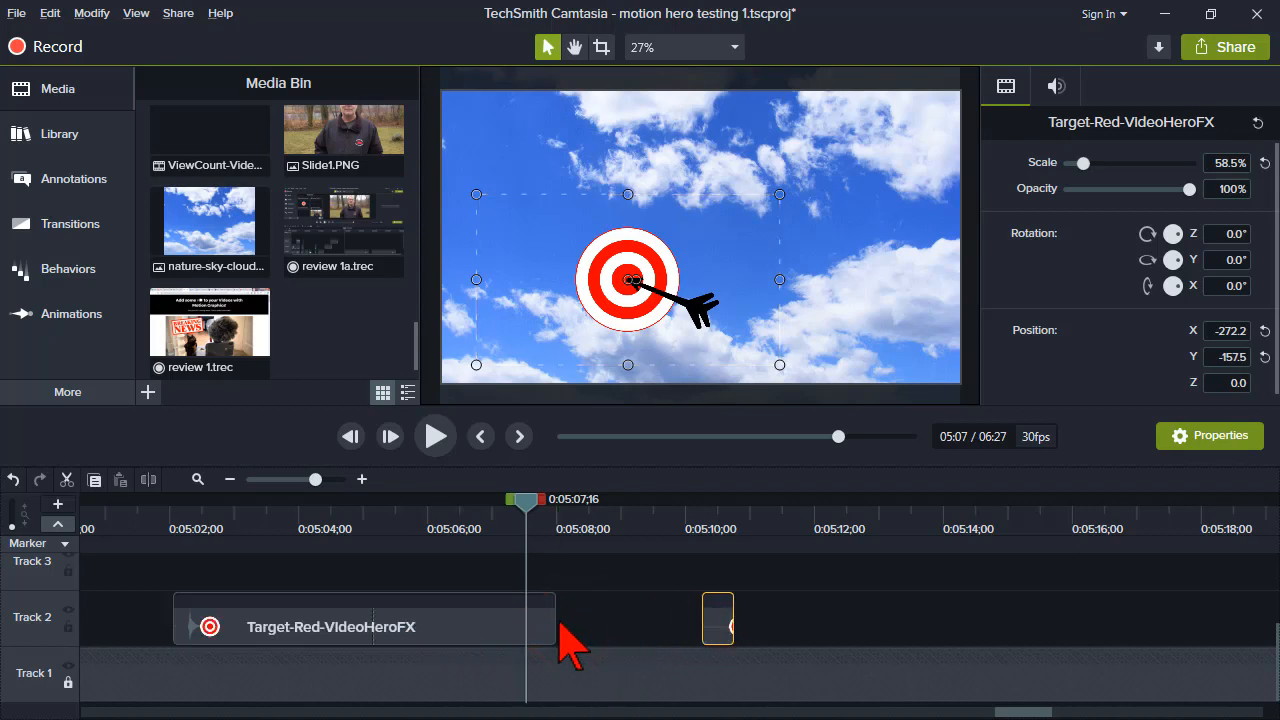
mouse_move(555, 622)
left_mouse_down()
mouse_move(660, 617)
mouse_move(567, 628)
left_mouse_up()
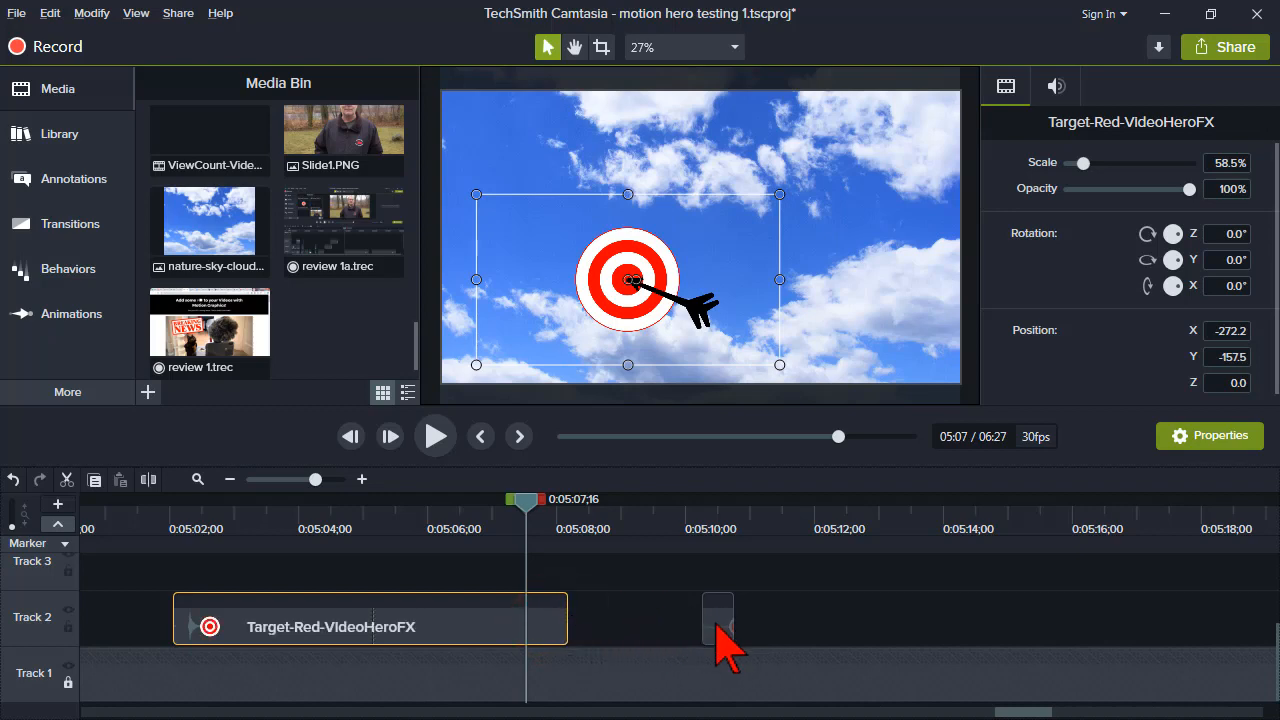
left_click_drag(716, 624, 570, 618)
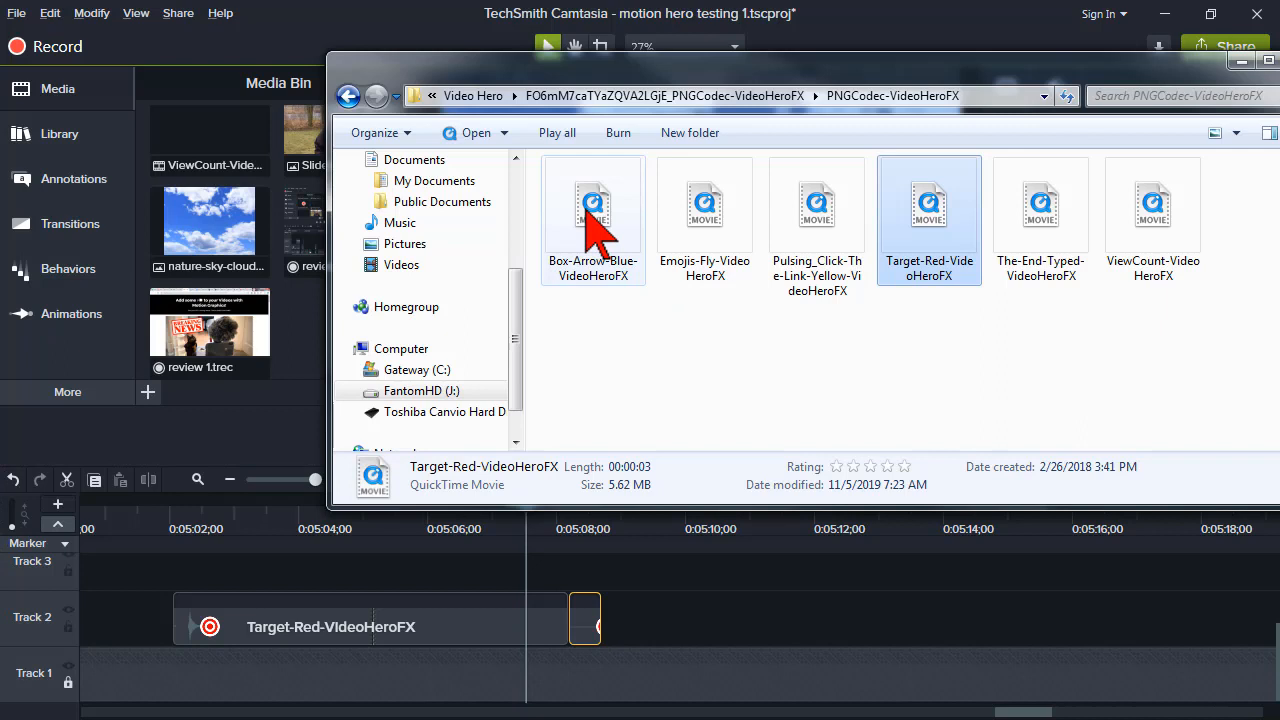
Add the Box-Arrow-Blue-VideoHeroFX movie from the file folder to Track 2 at 0:05:09;09 and play it through
left_click_drag(584, 210, 640, 625)
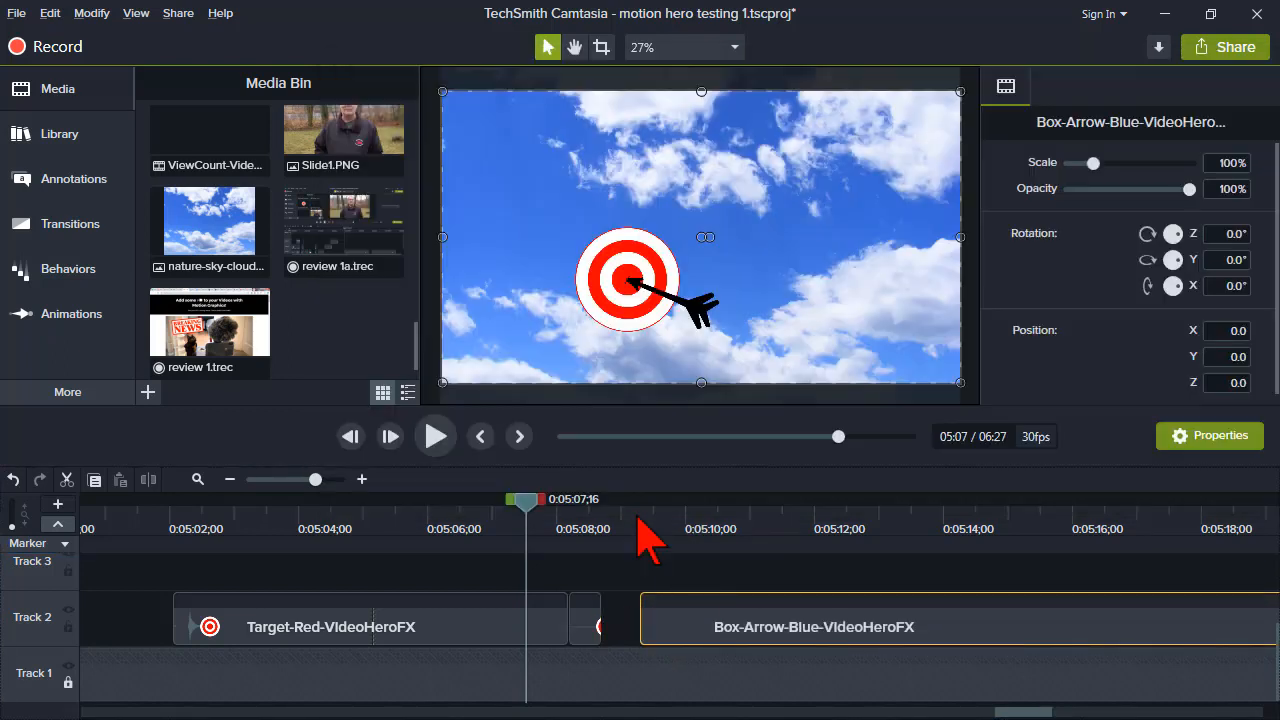
left_click(638, 515)
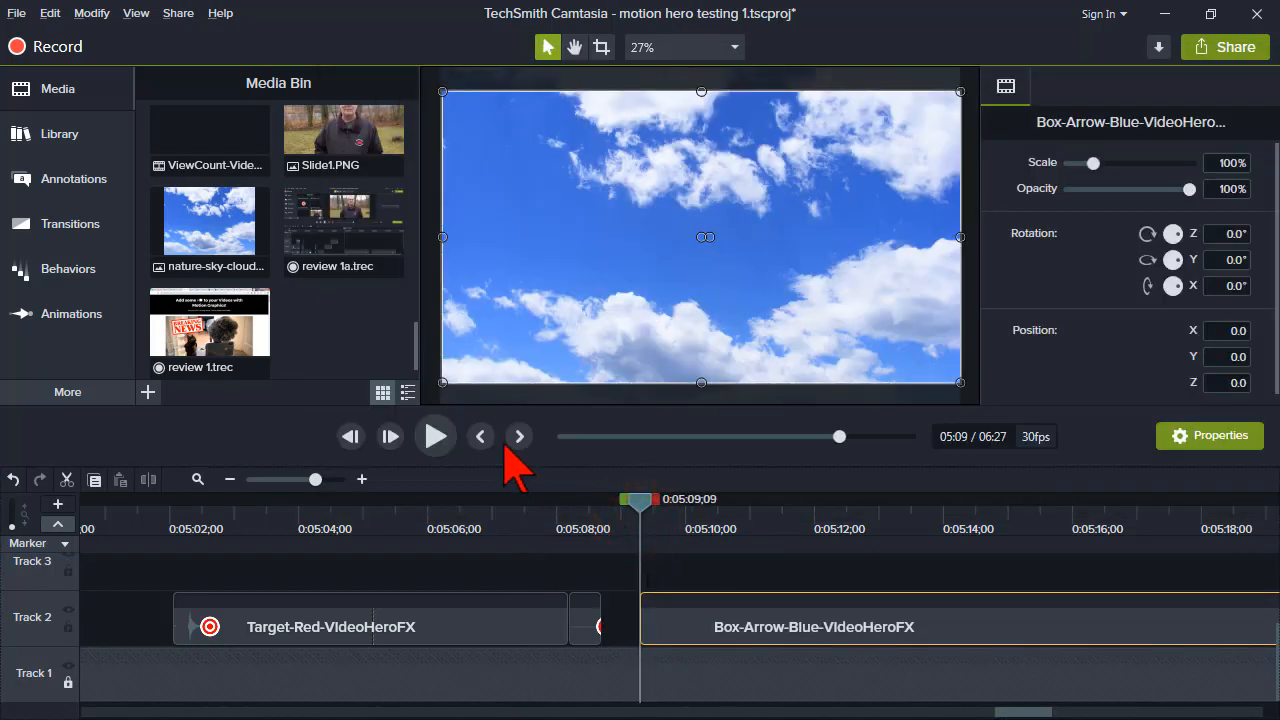
left_click(440, 440)
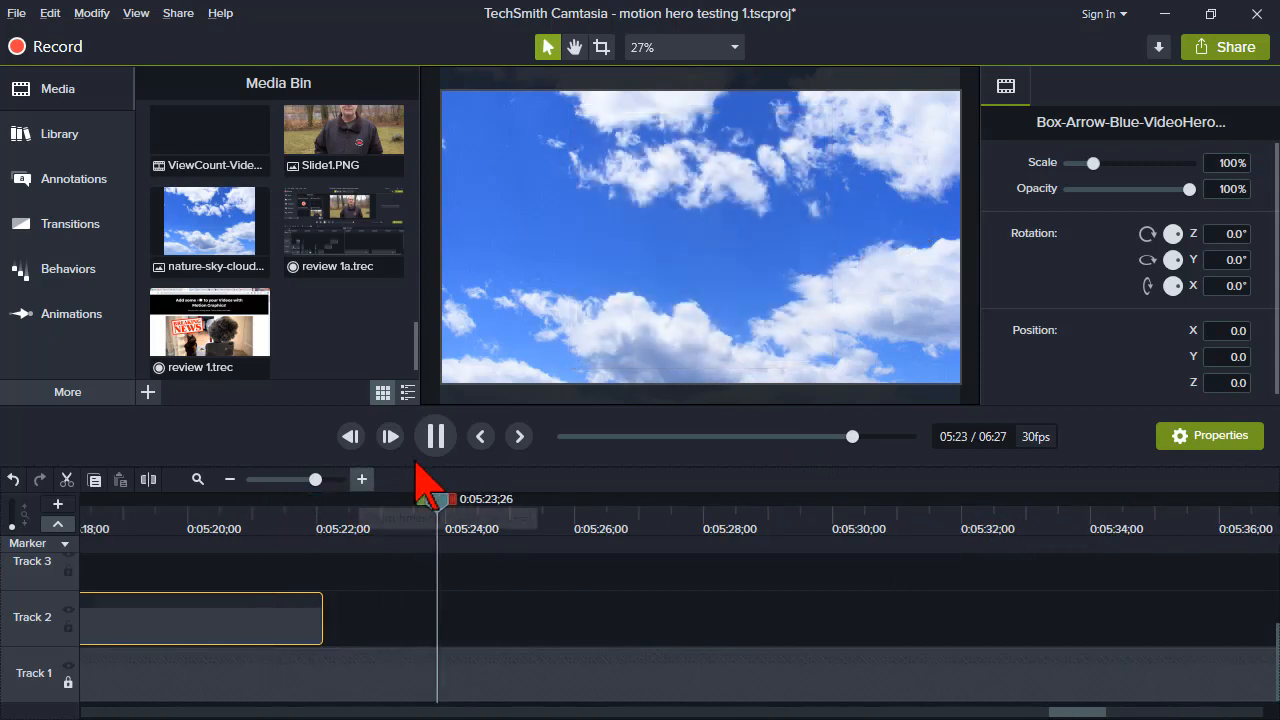
left_click(435, 436)
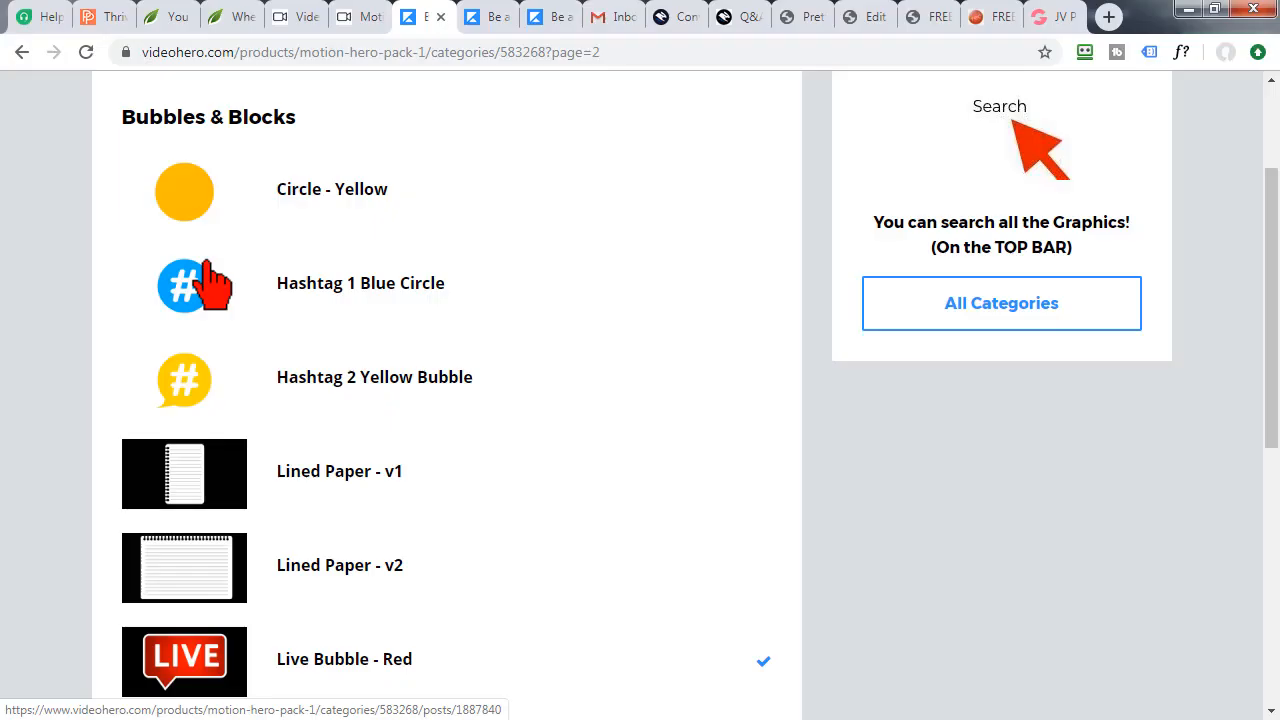
left_click(908, 497)
scroll(908, 497, "down", 2)
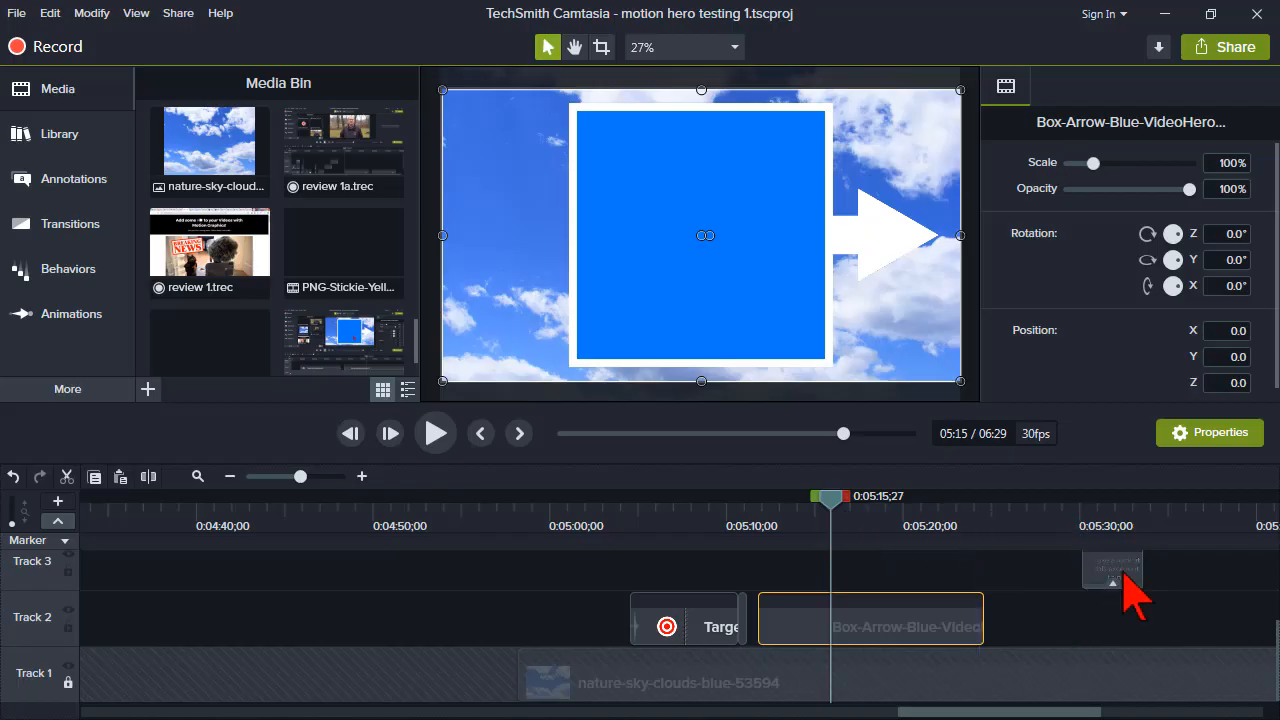
Move the text callout on Track 3 above the Box-Arrow-Blue clip to start at 0:05:14;00, and display the available Behaviors
left_click(1133, 577)
left_click_drag(1133, 577, 855, 590)
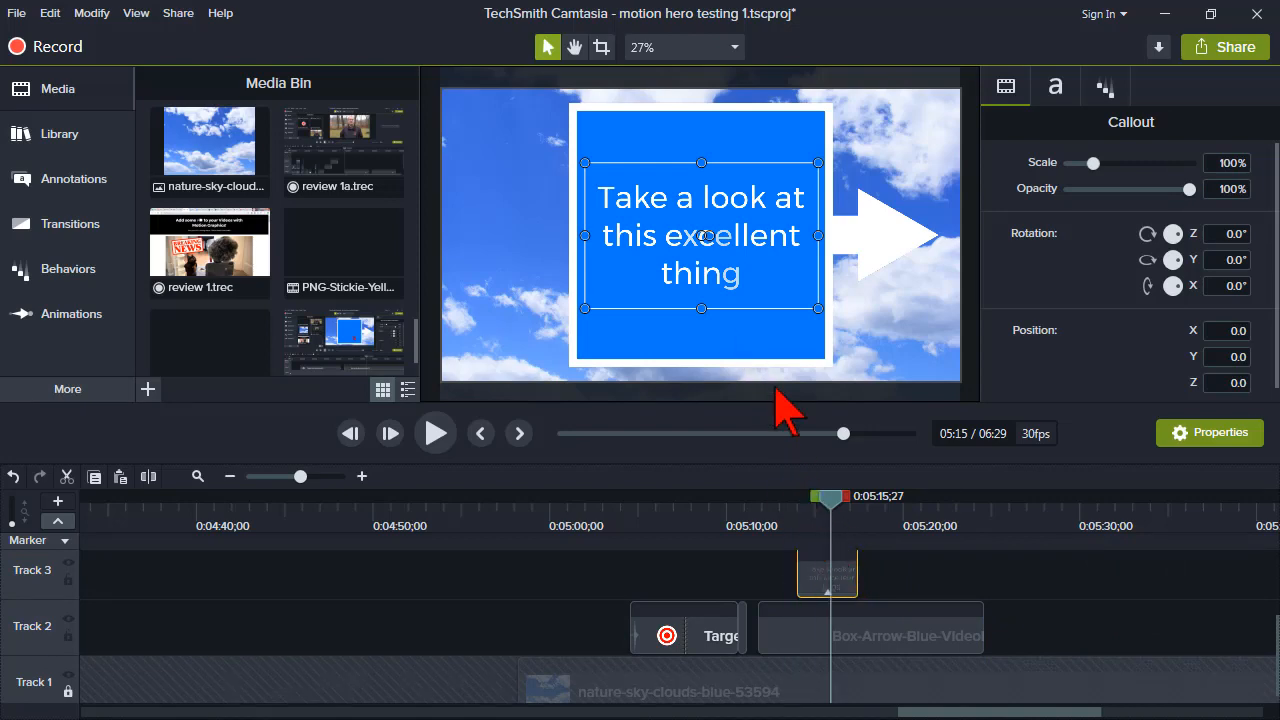
left_click(105, 268)
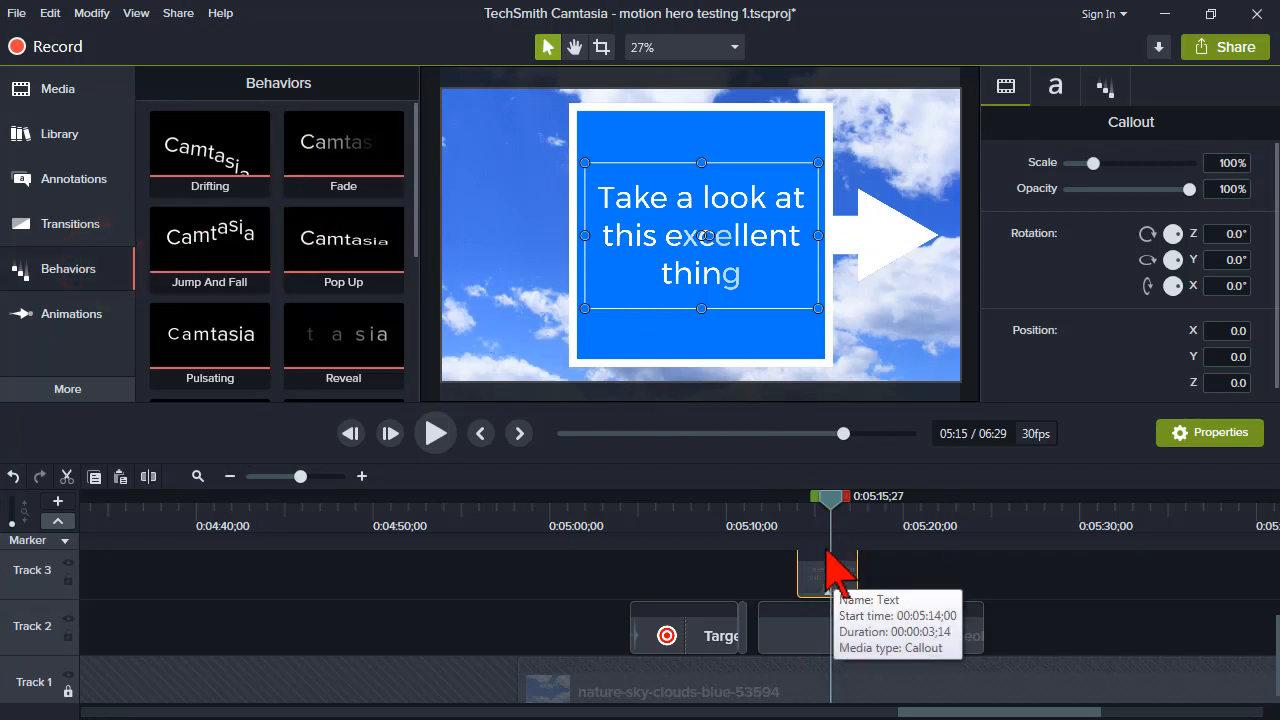
Start the text callout at 0:05:13;08, play its reveal, and extend it to just before the Box-Arrow-Blue clip ends
left_click(777, 516)
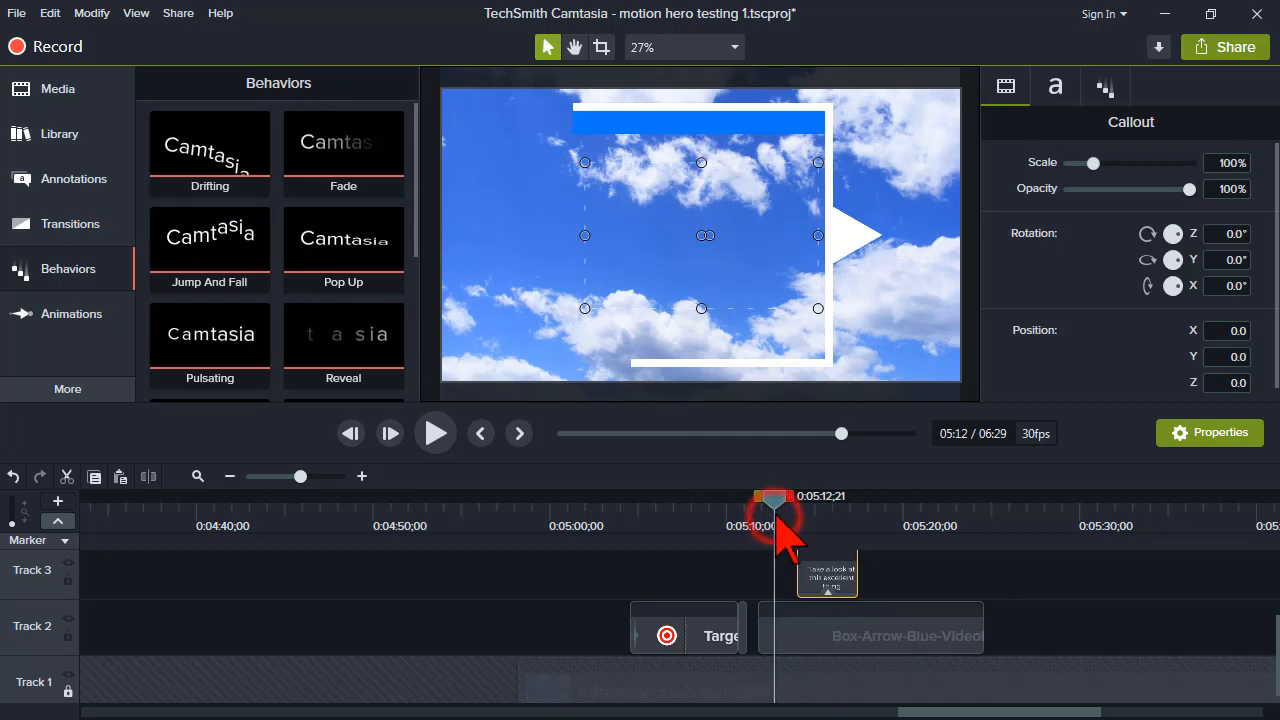
left_click_drag(776, 503, 785, 503)
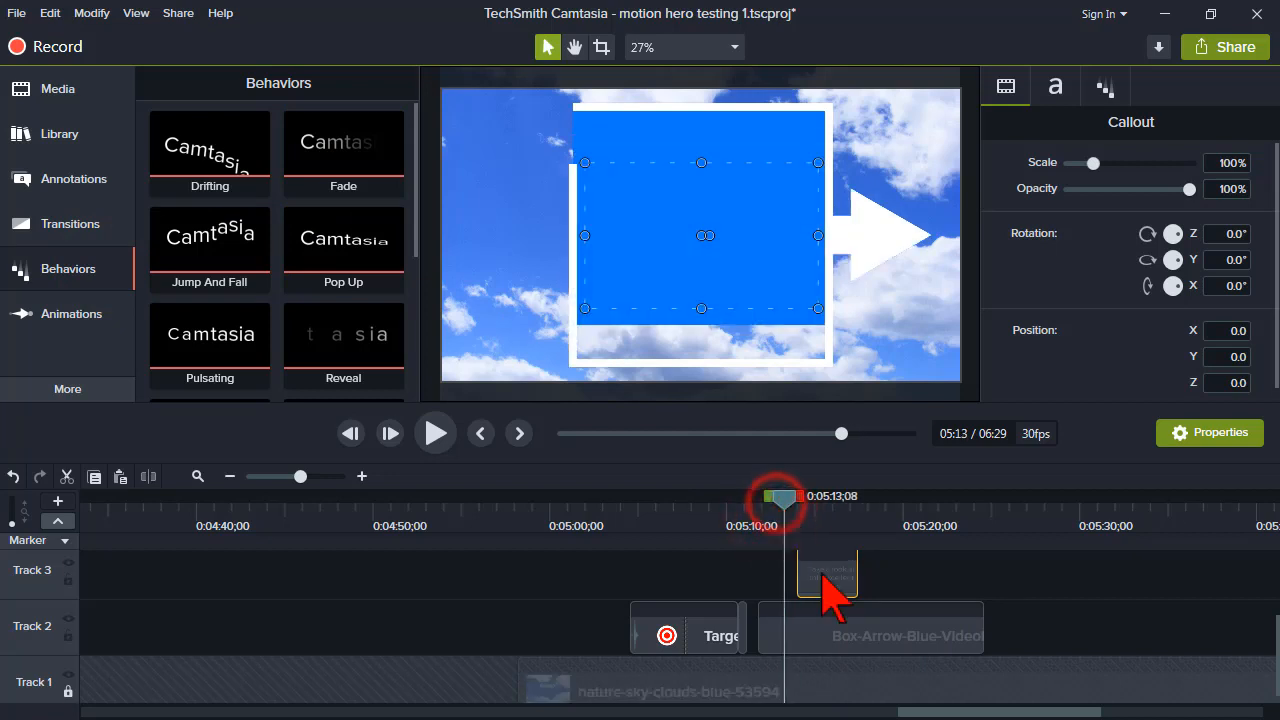
left_click_drag(821, 574, 809, 574)
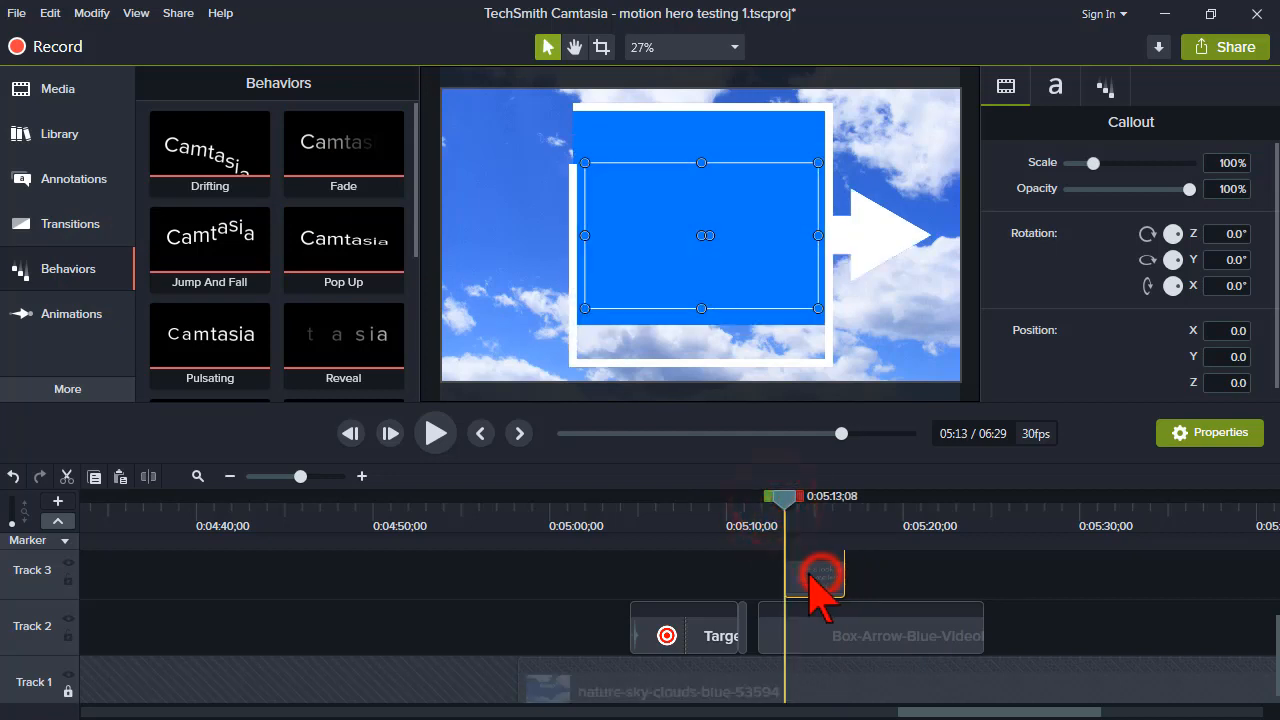
left_click(440, 437)
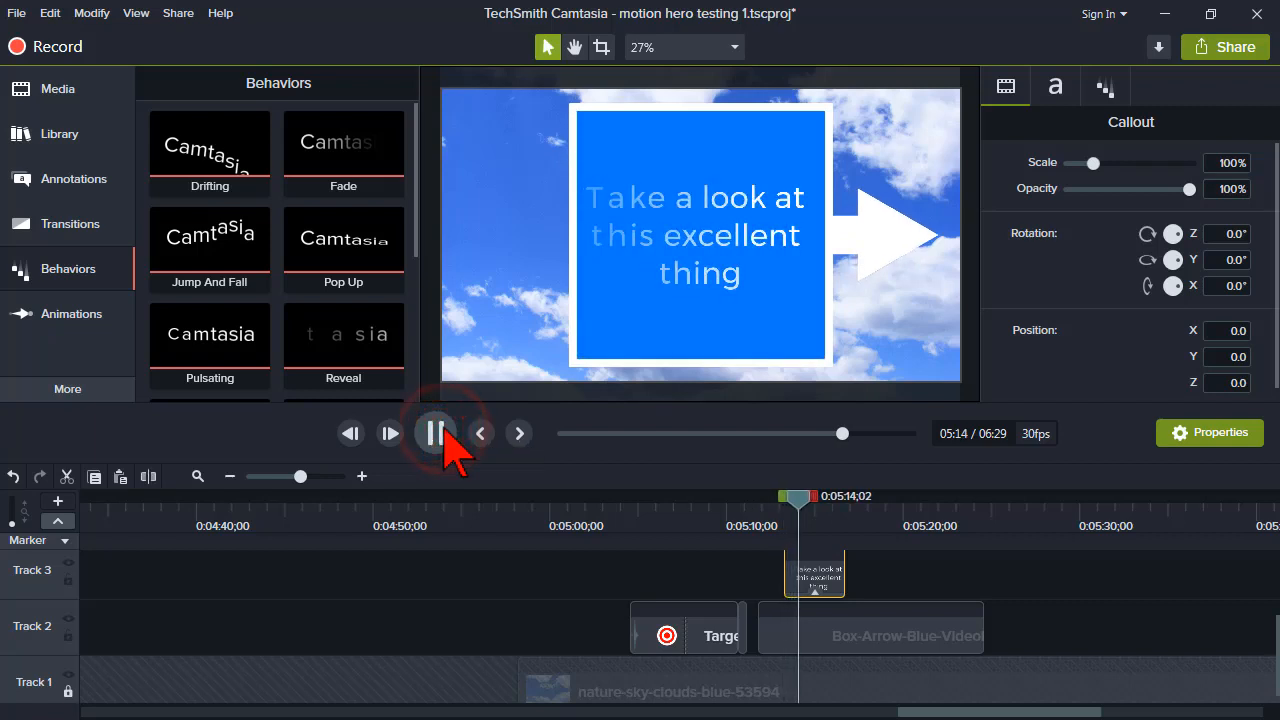
left_click(437, 434)
left_click_drag(846, 582, 970, 569)
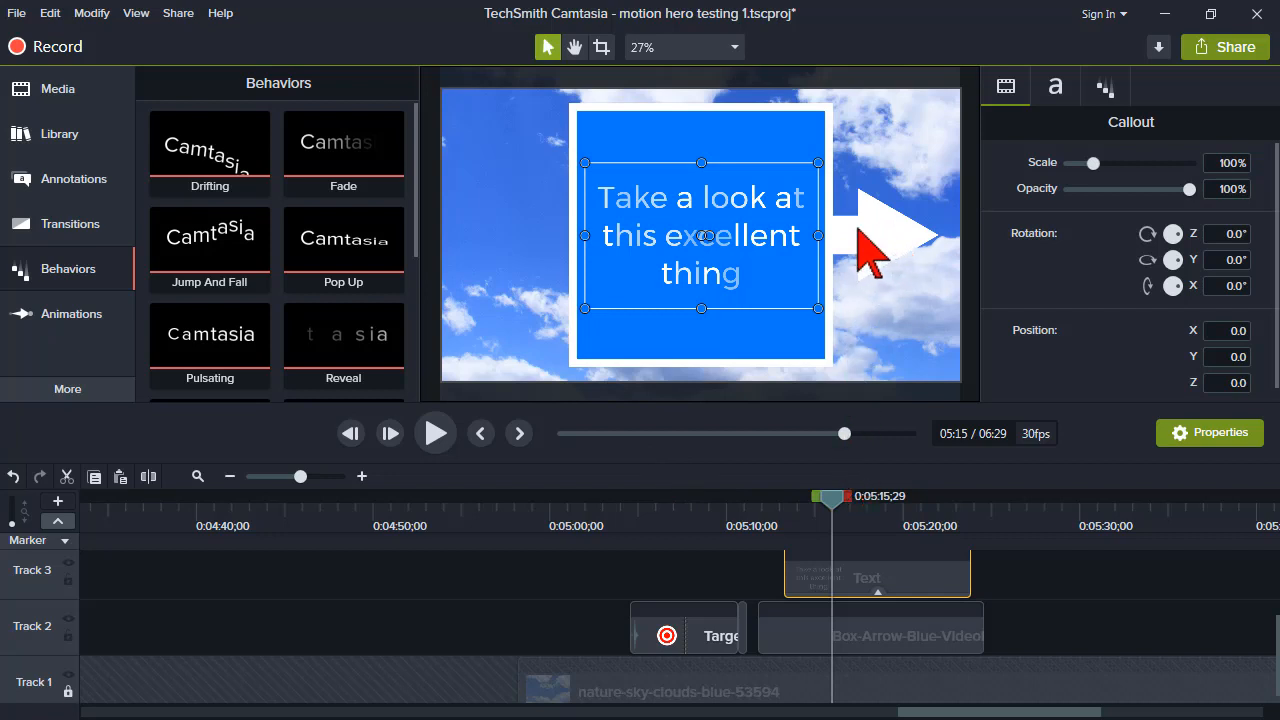
Try rotating the box-arrow graphic to -90°, scaling it to 60.5% at X -432.0, Y 41.1 with the text fitted inside, and undo it
left_click(889, 630)
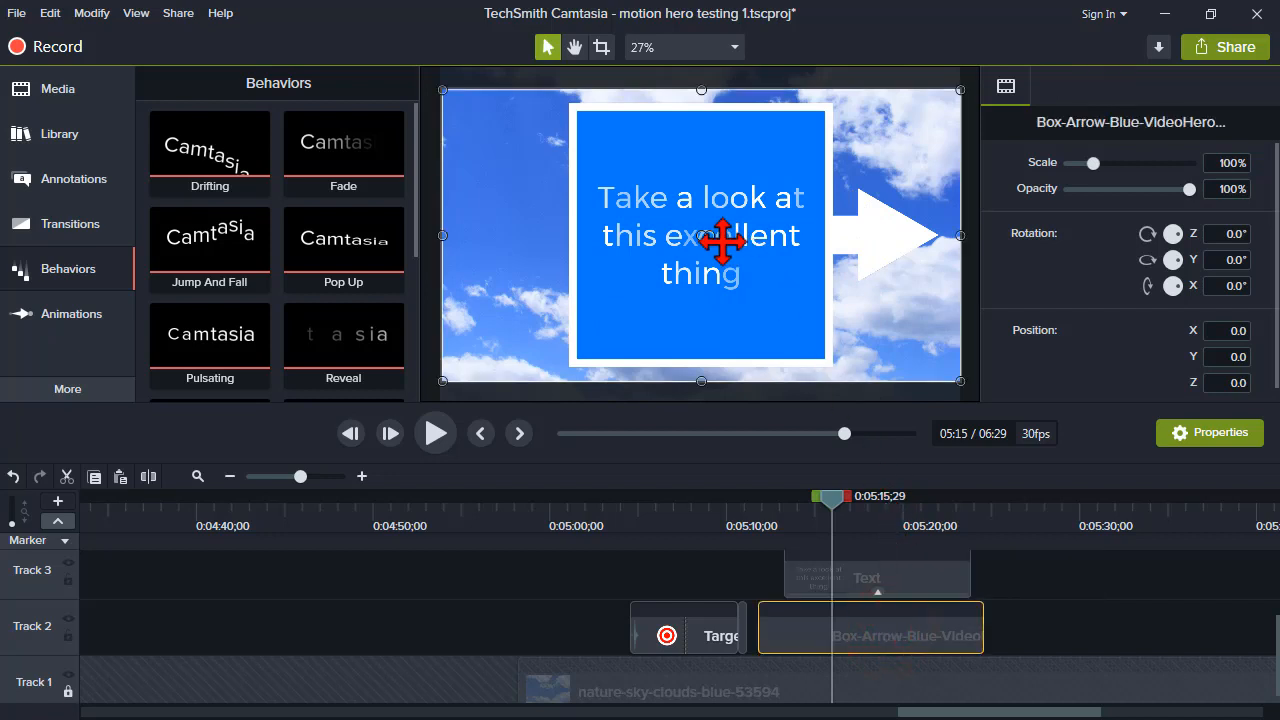
left_click_drag(712, 237, 711, 250)
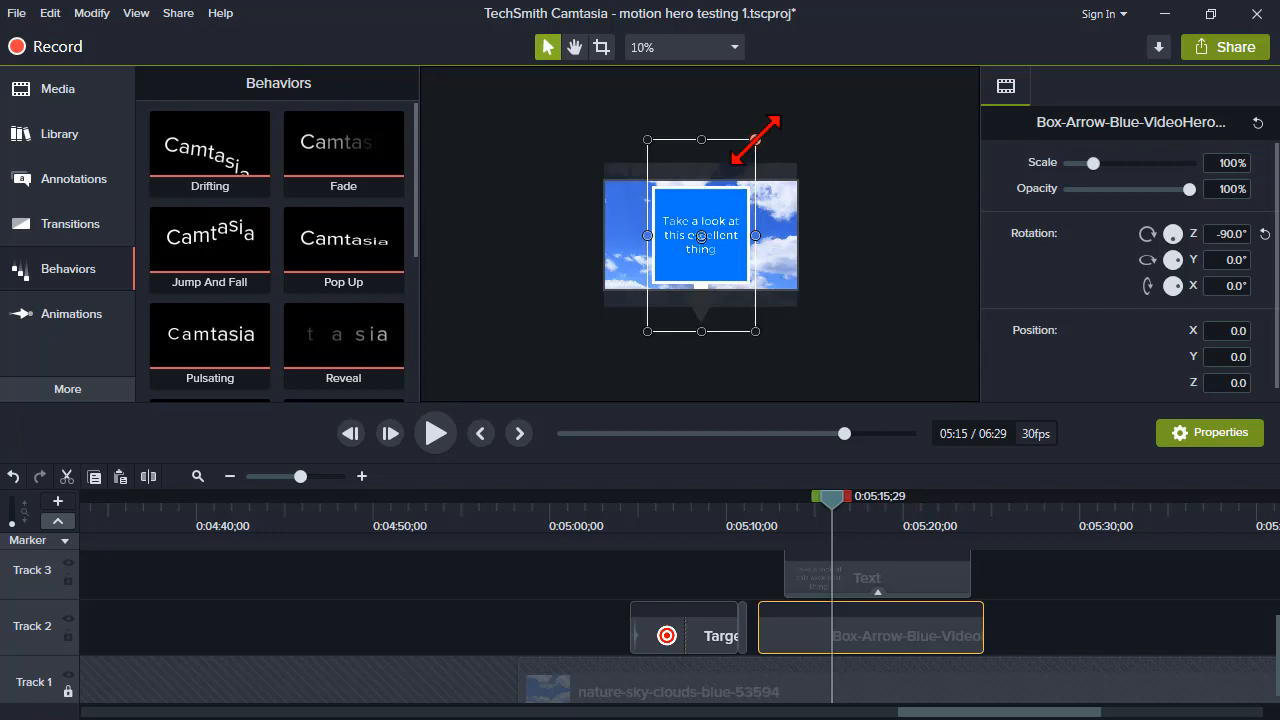
left_click_drag(756, 141, 730, 196)
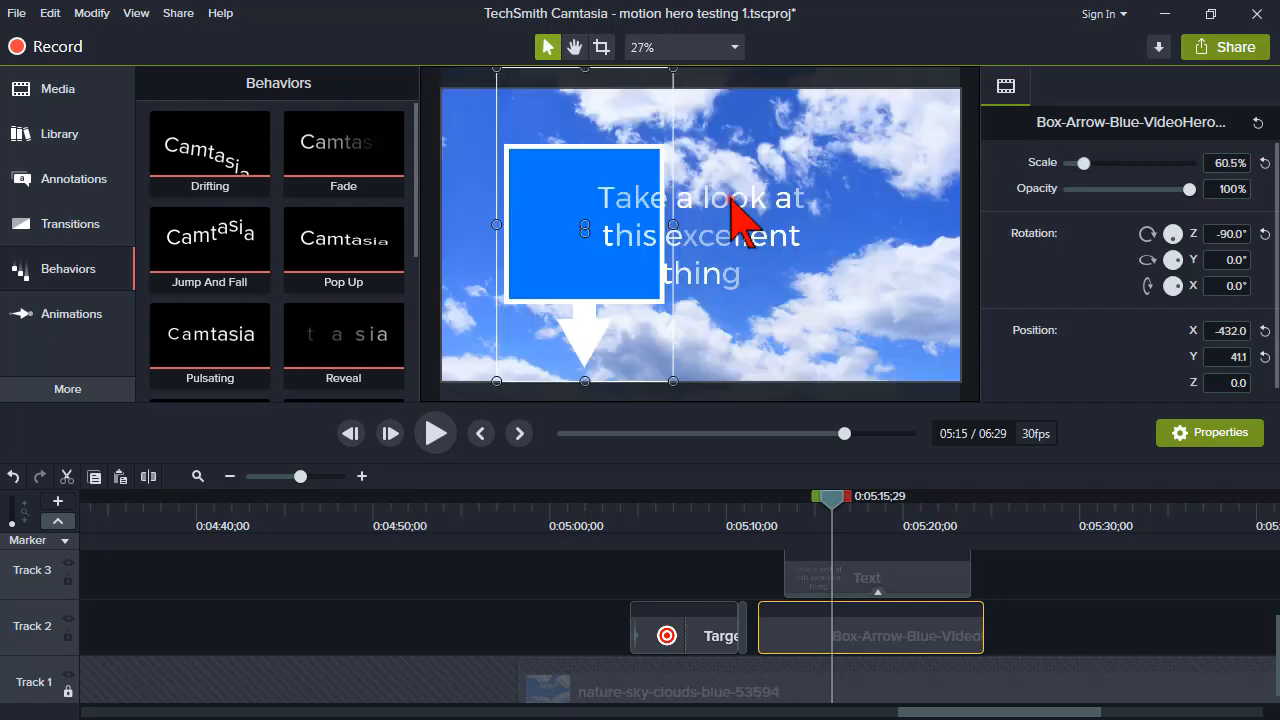
left_click_drag(730, 210, 624, 278)
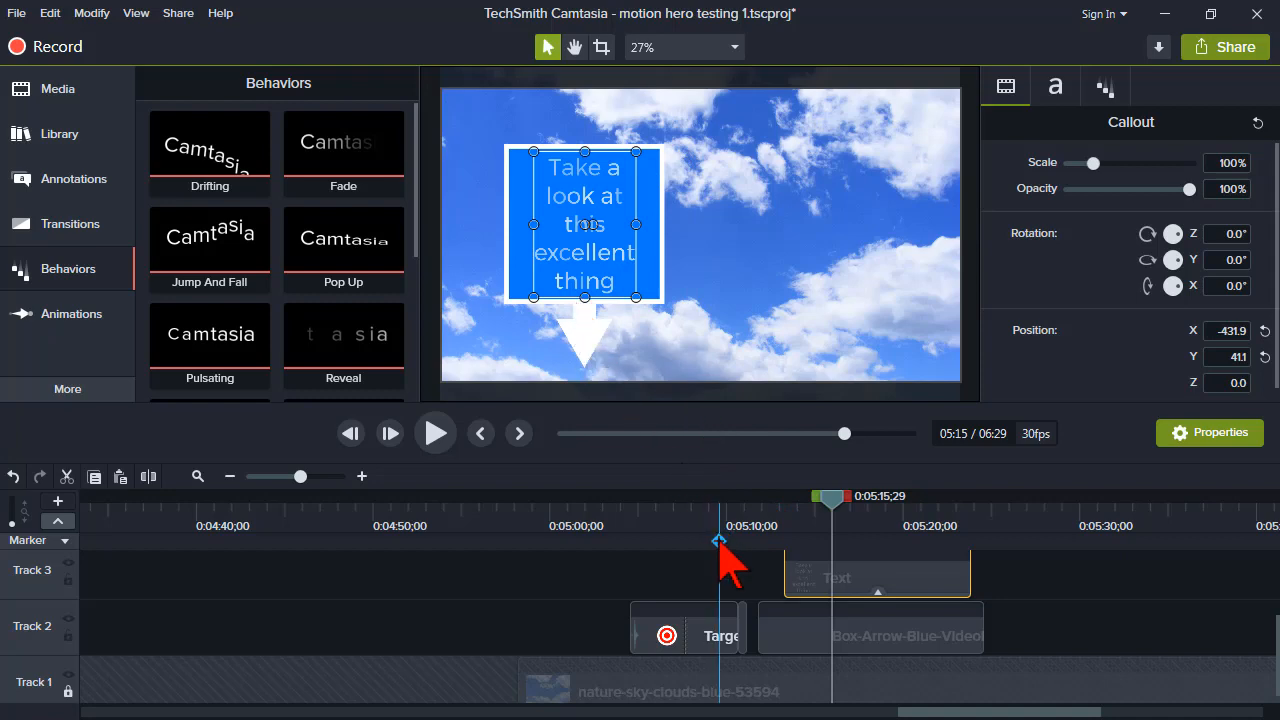
key("ctrl+z")
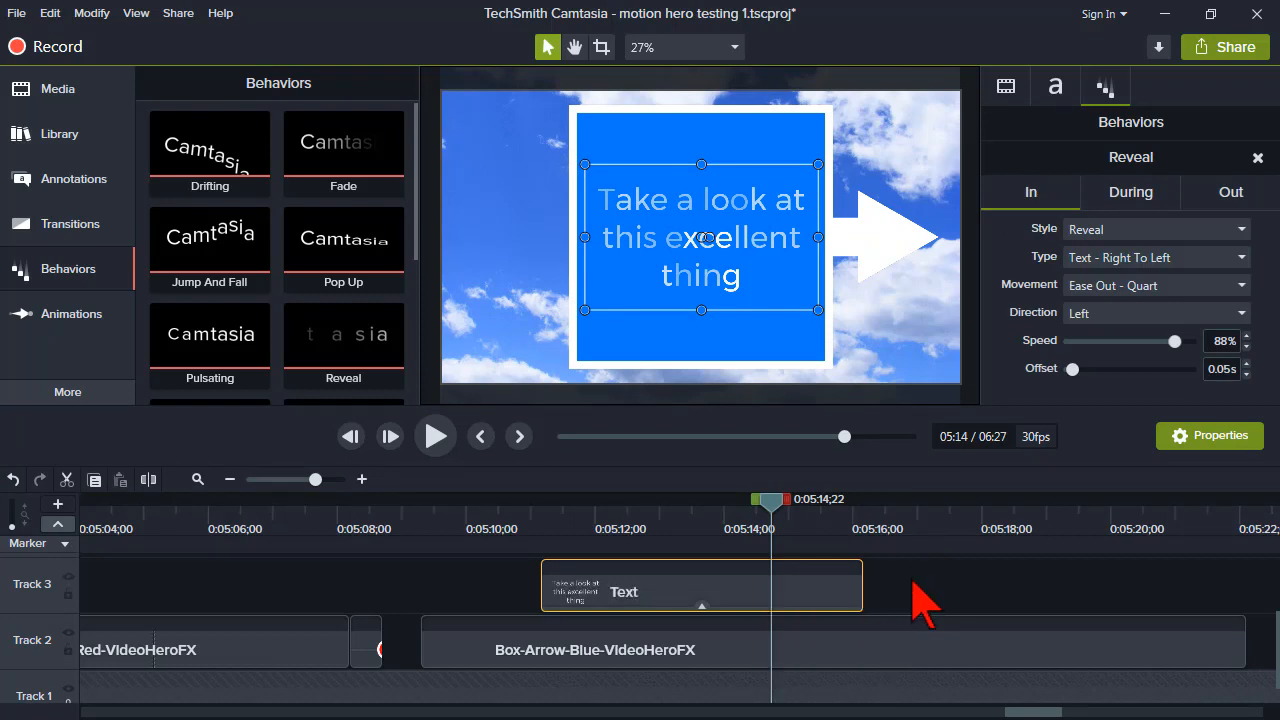
Trim the text callout's end to about 0:05:14;11 and cut the Box-Arrow-Blue section from there to about 0:05:21
mouse_move(898, 665)
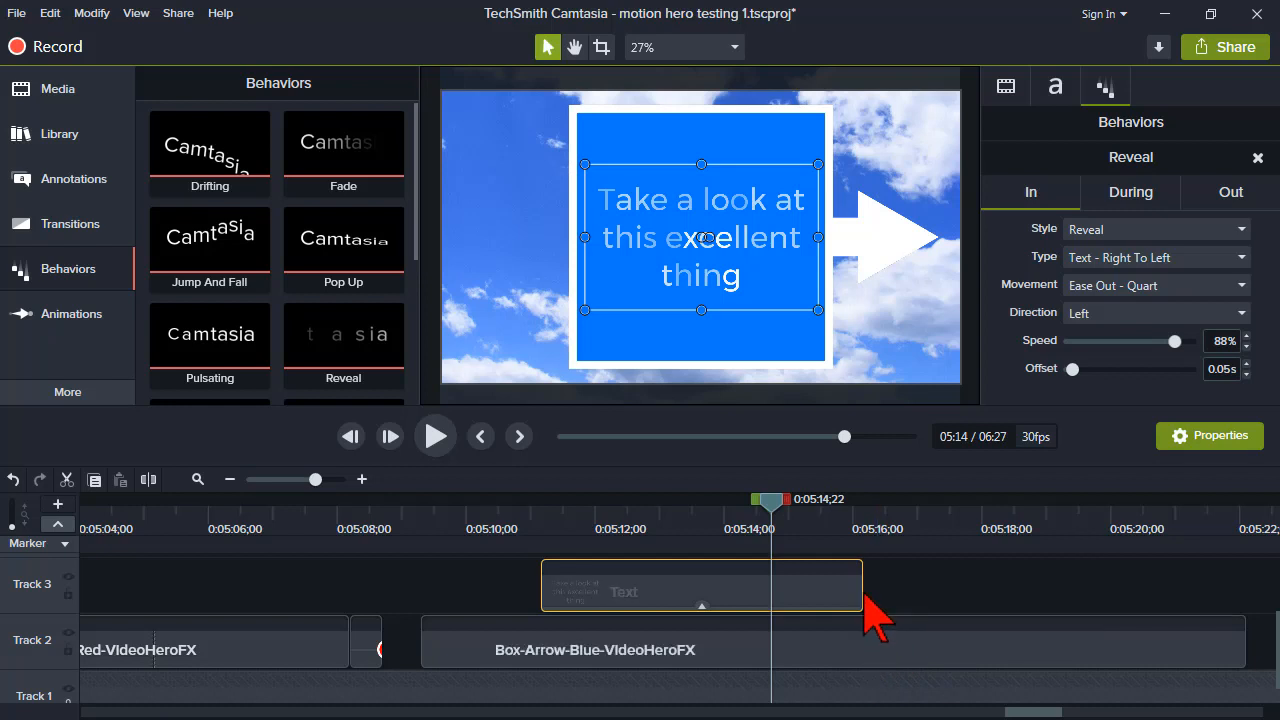
left_click_drag(864, 597, 746, 586)
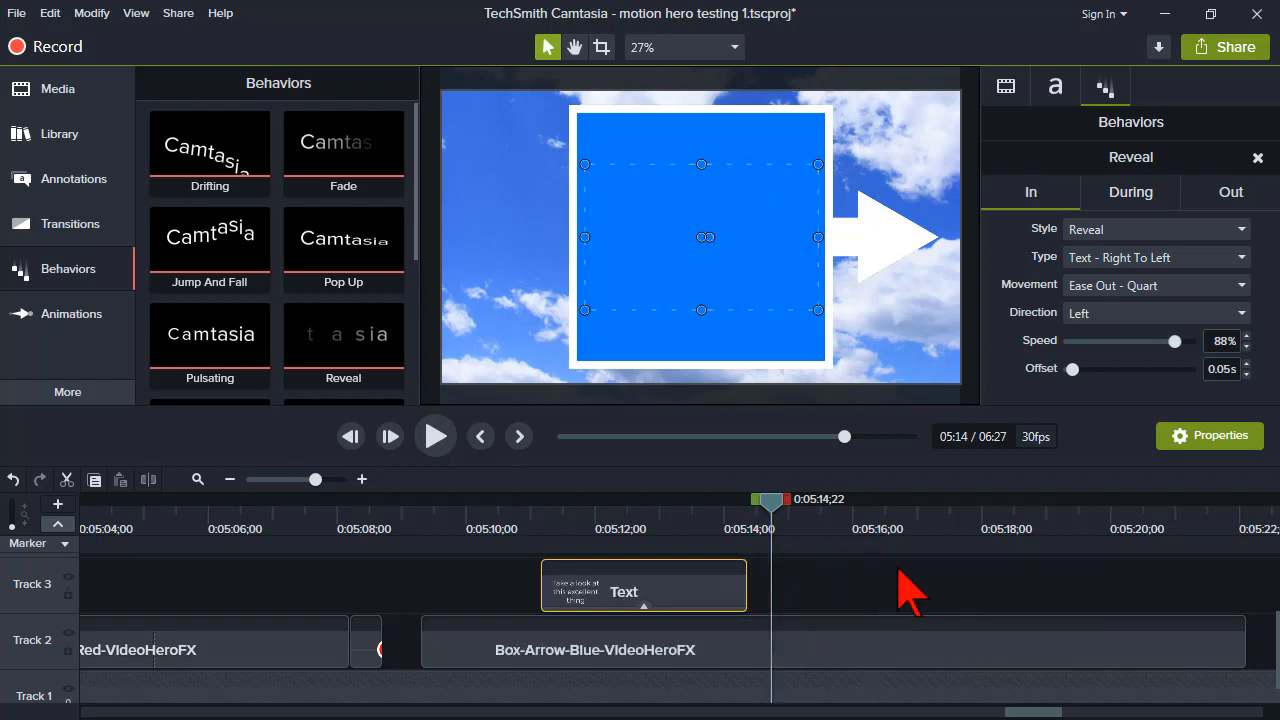
left_click(1210, 508)
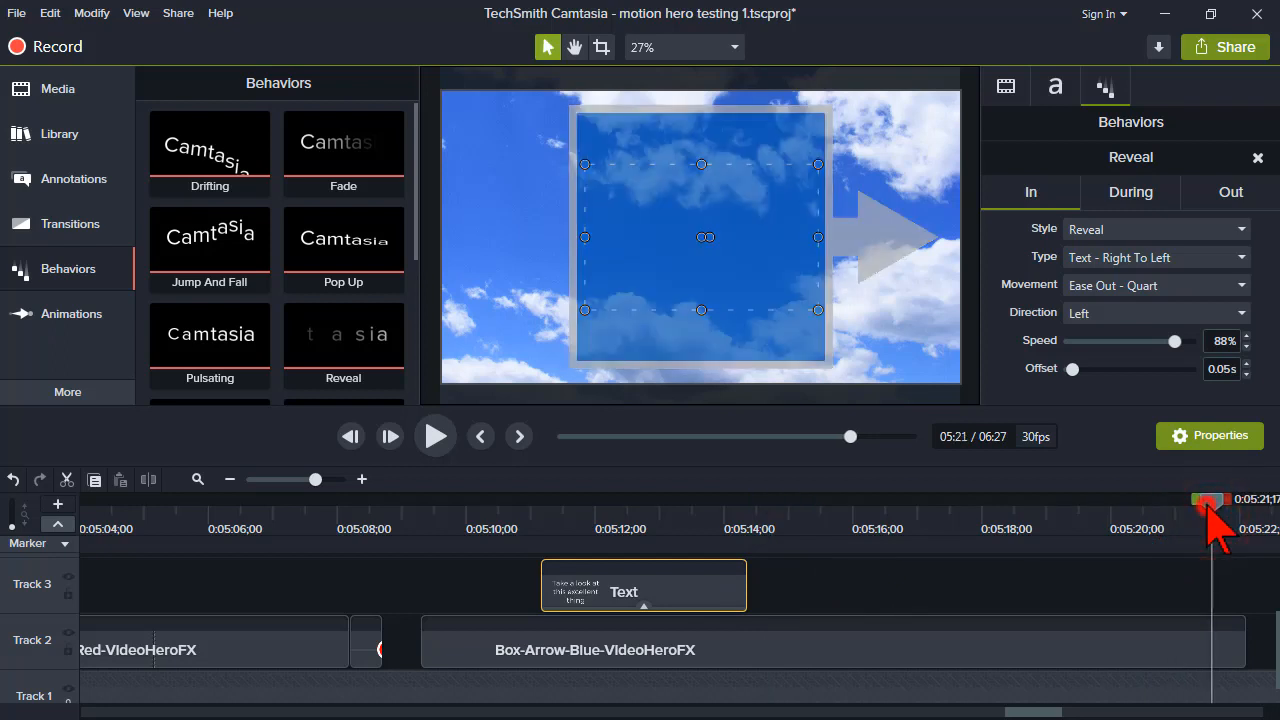
left_click_drag(1208, 508, 745, 540)
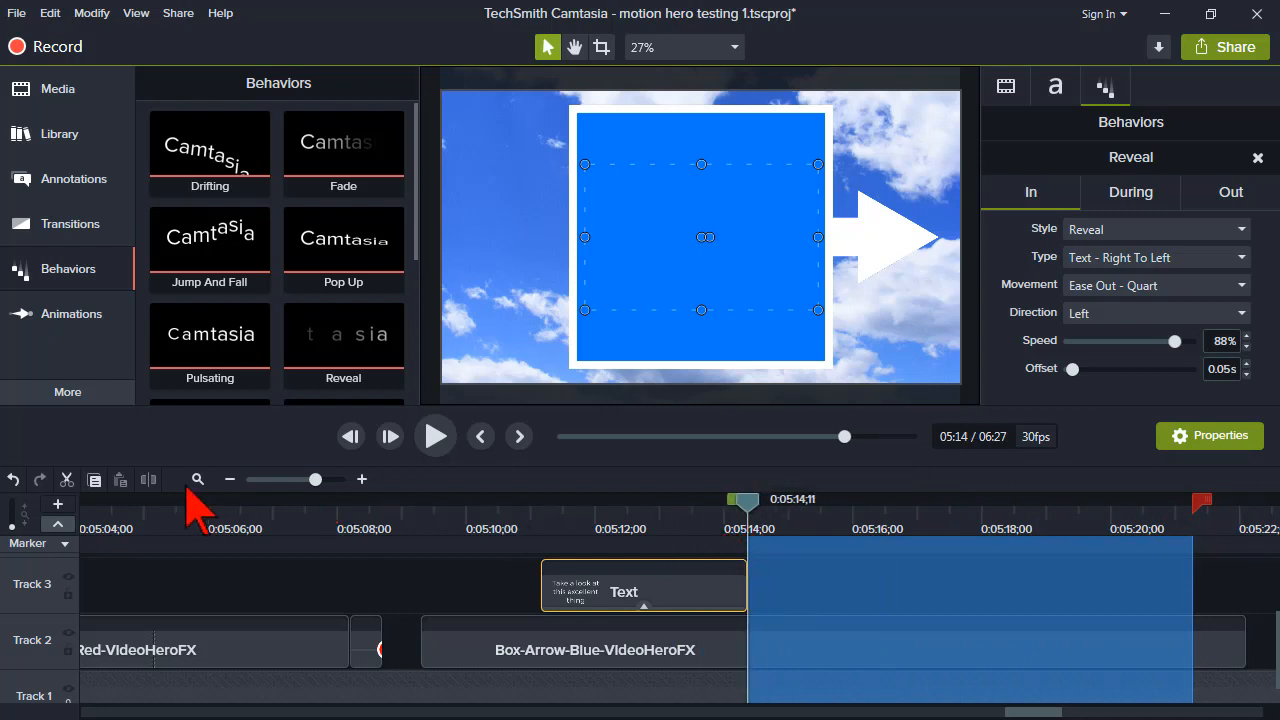
left_click(67, 480)
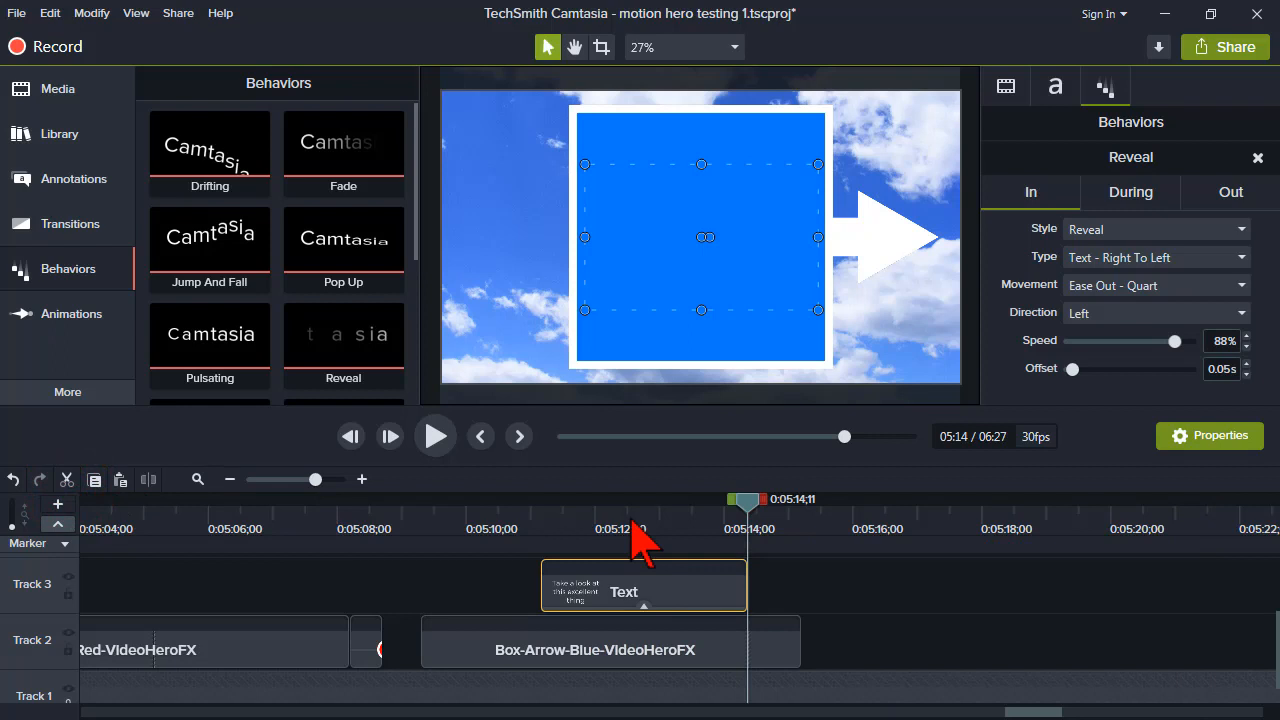
left_click(522, 535)
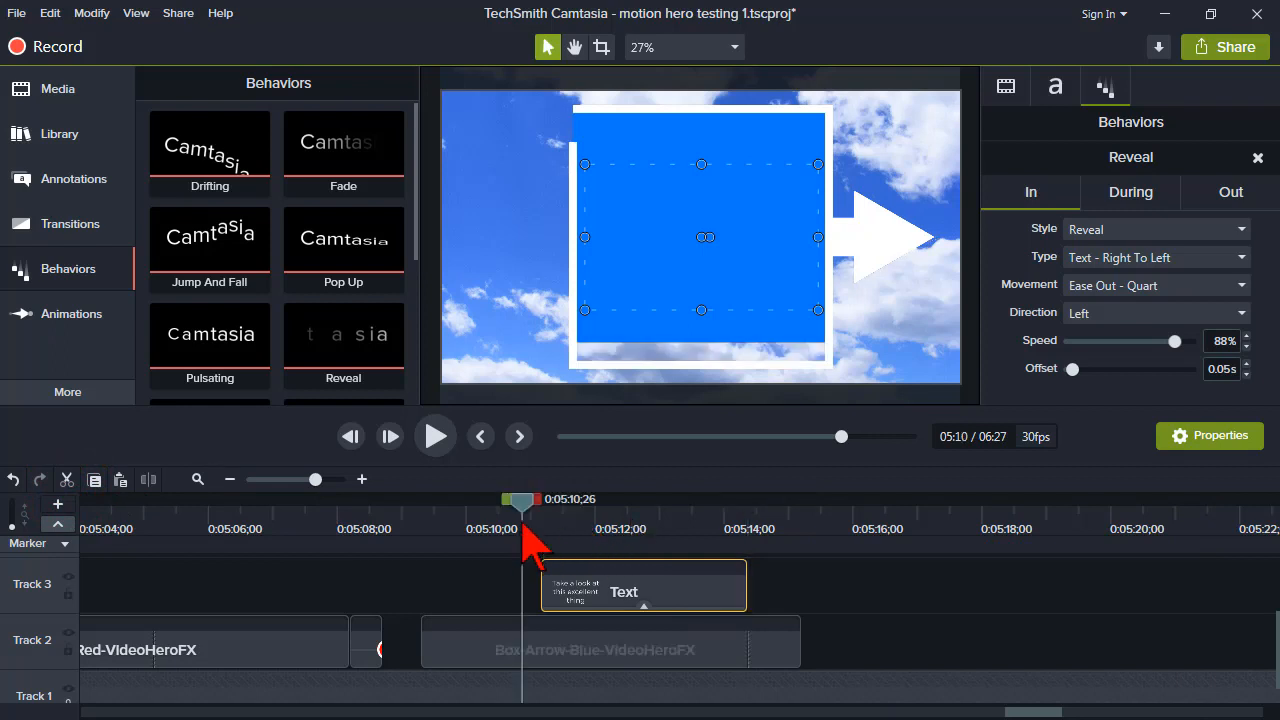
Extend the Track 3 text callout's end to about 0:05:14;19 and replay the ending of the box-arrow section
left_click(437, 442)
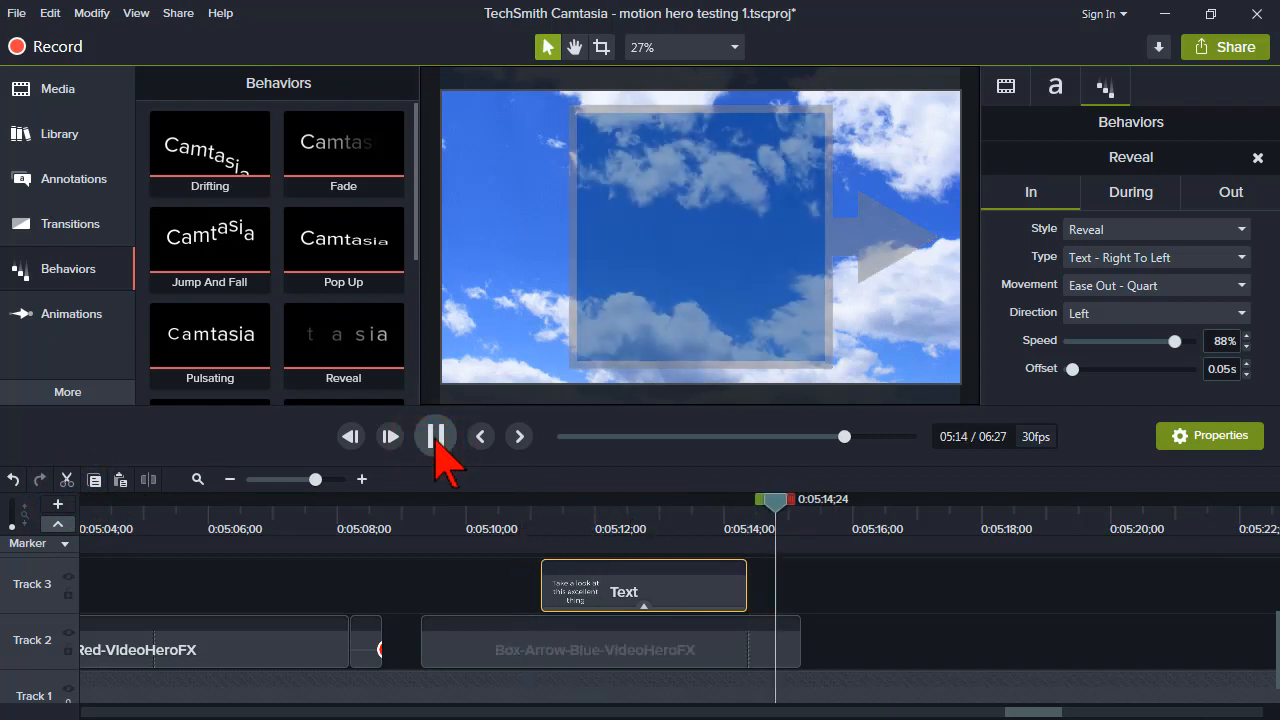
left_click(437, 442)
left_click_drag(749, 597, 769, 594)
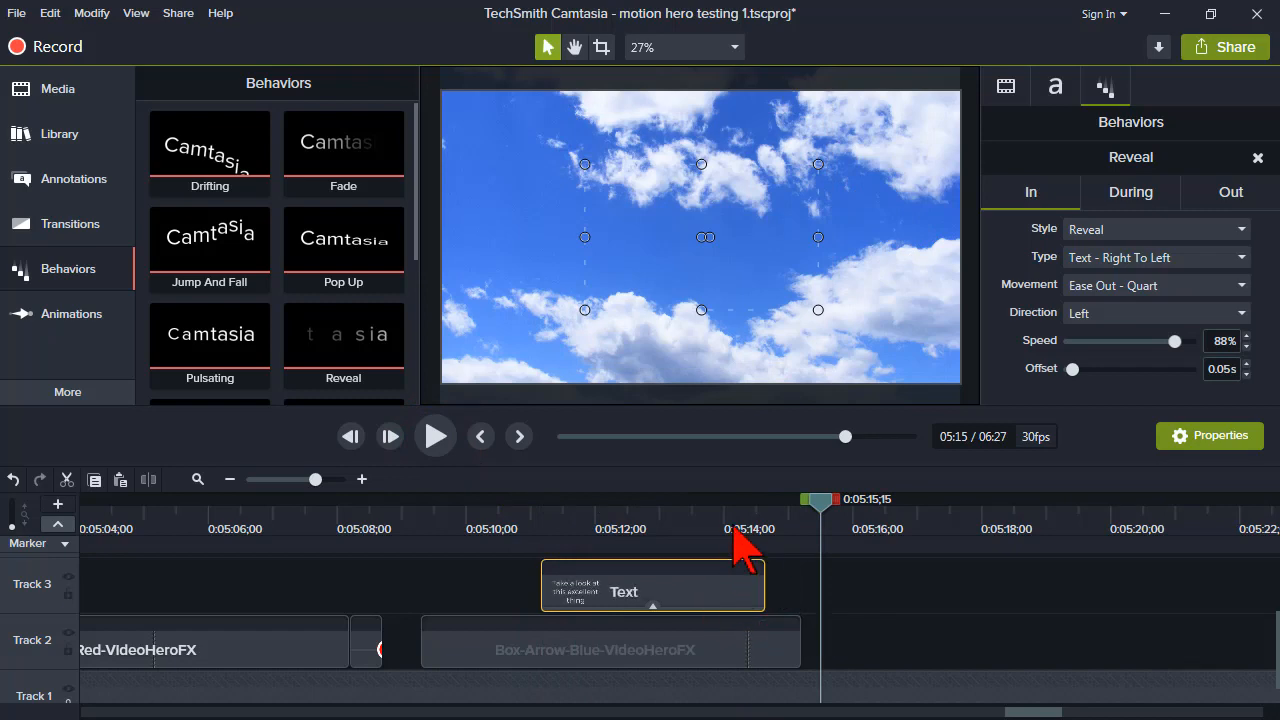
left_click(733, 518)
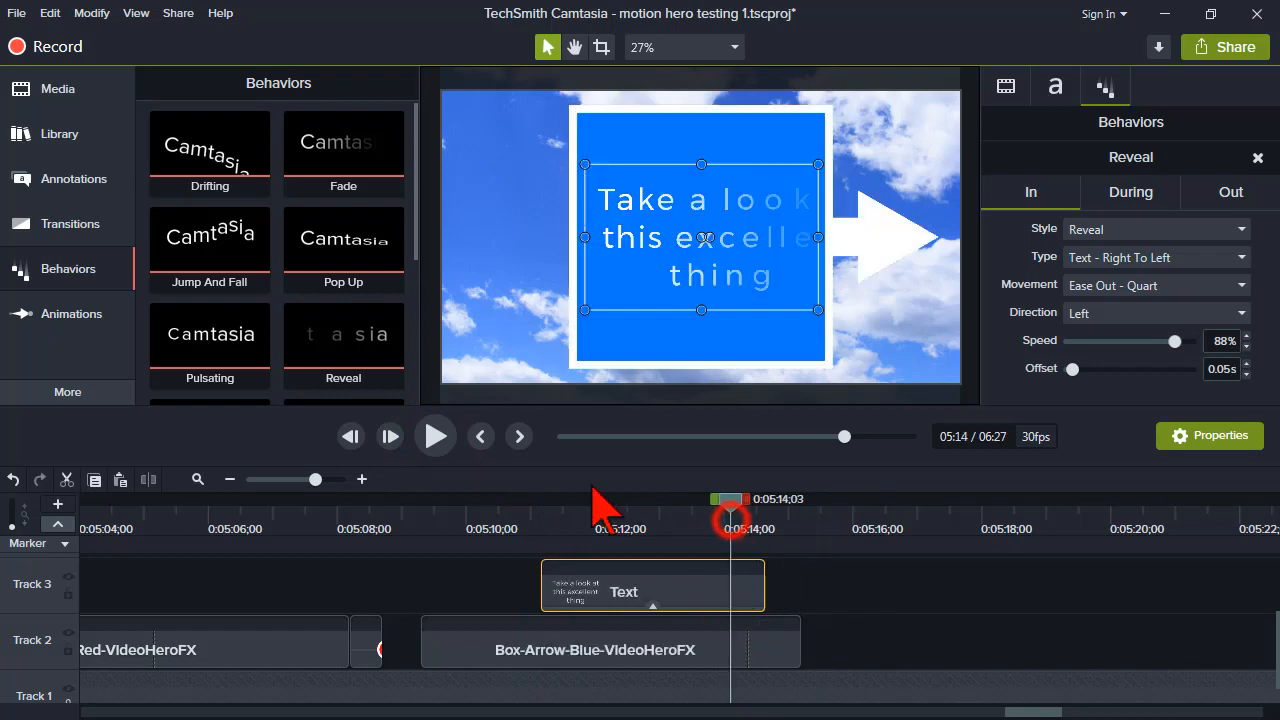
left_click(443, 446)
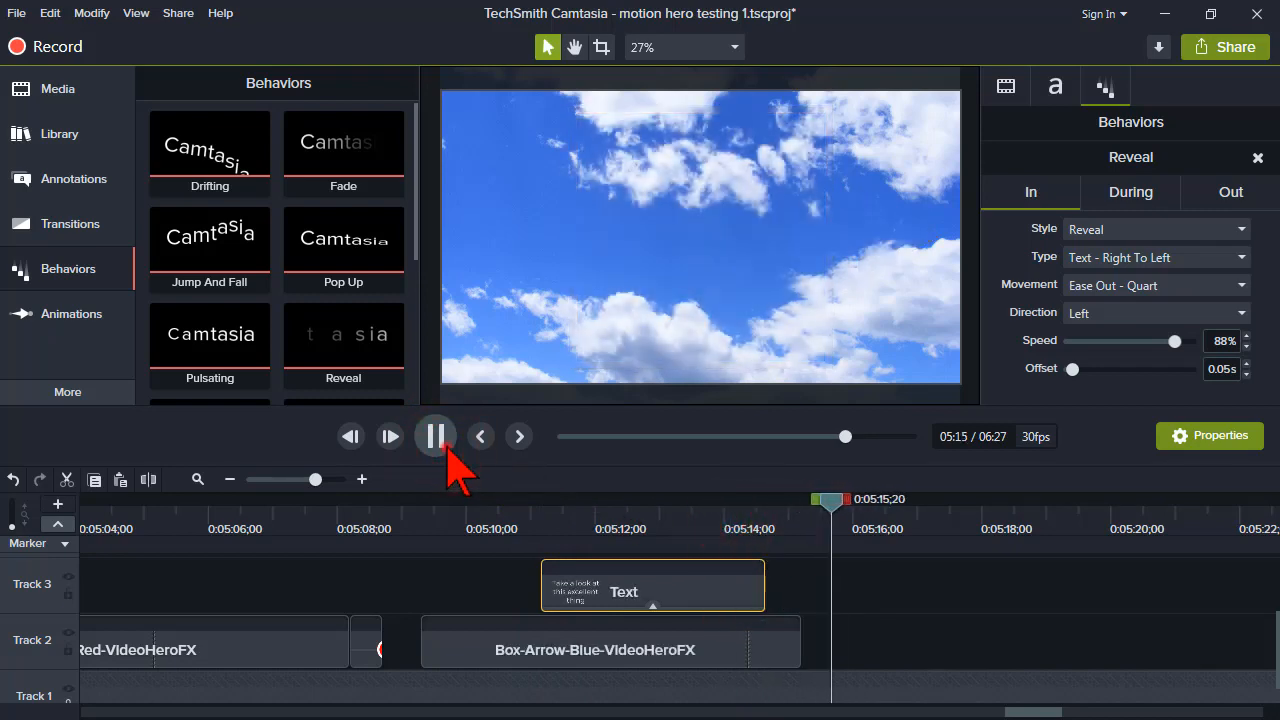
left_click(440, 440)
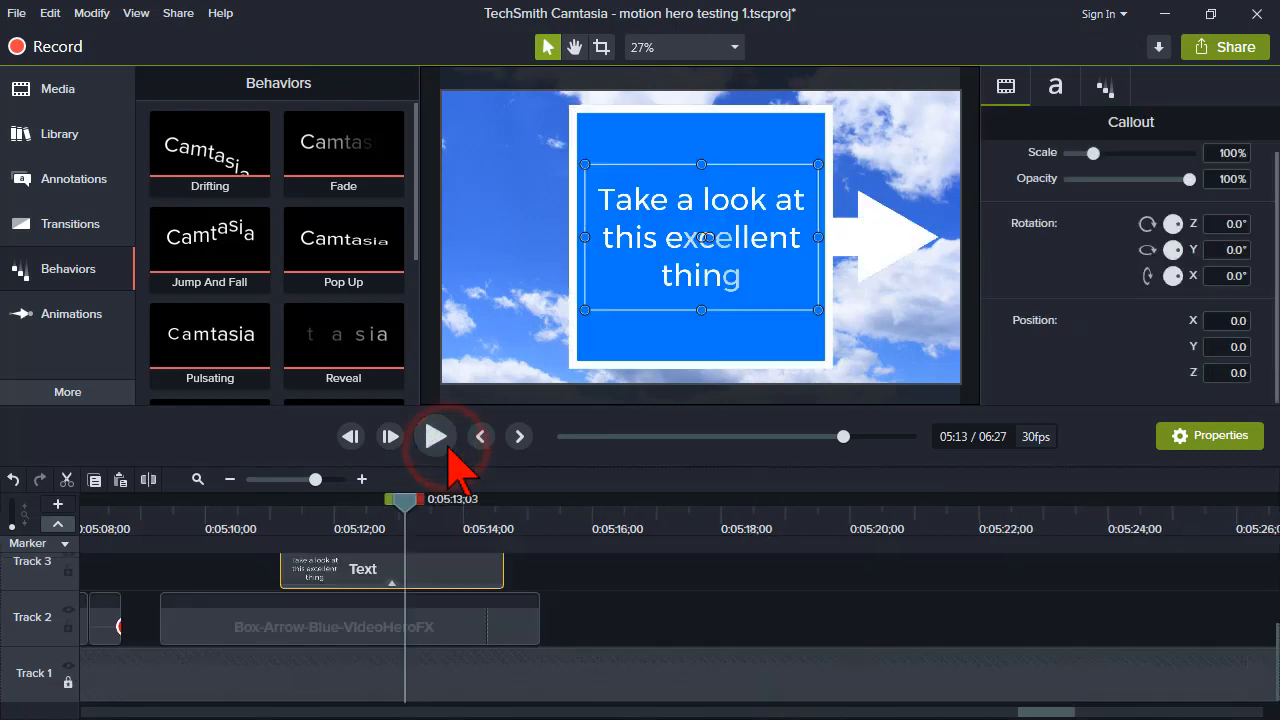
Add a Drop Shadow visual effect to the Box-Arrow-Blue clip on Track 2
left_click(375, 630)
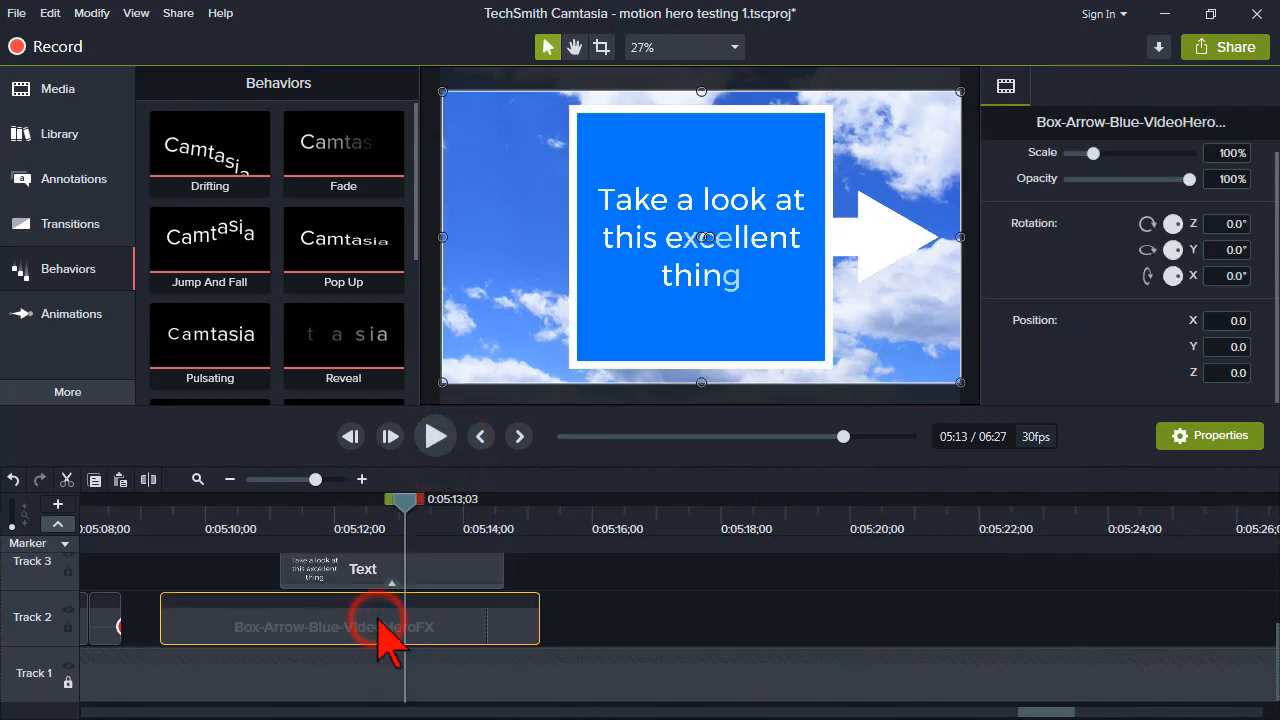
right_click(685, 327)
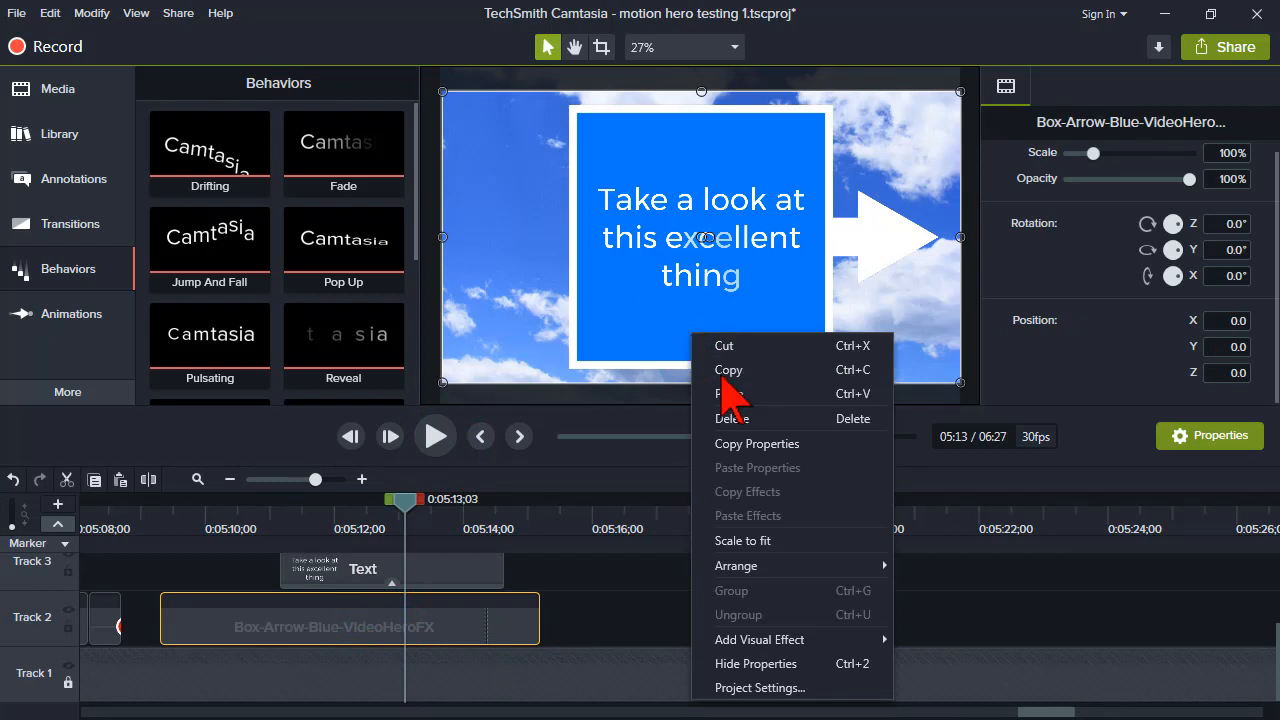
mouse_move(835, 636)
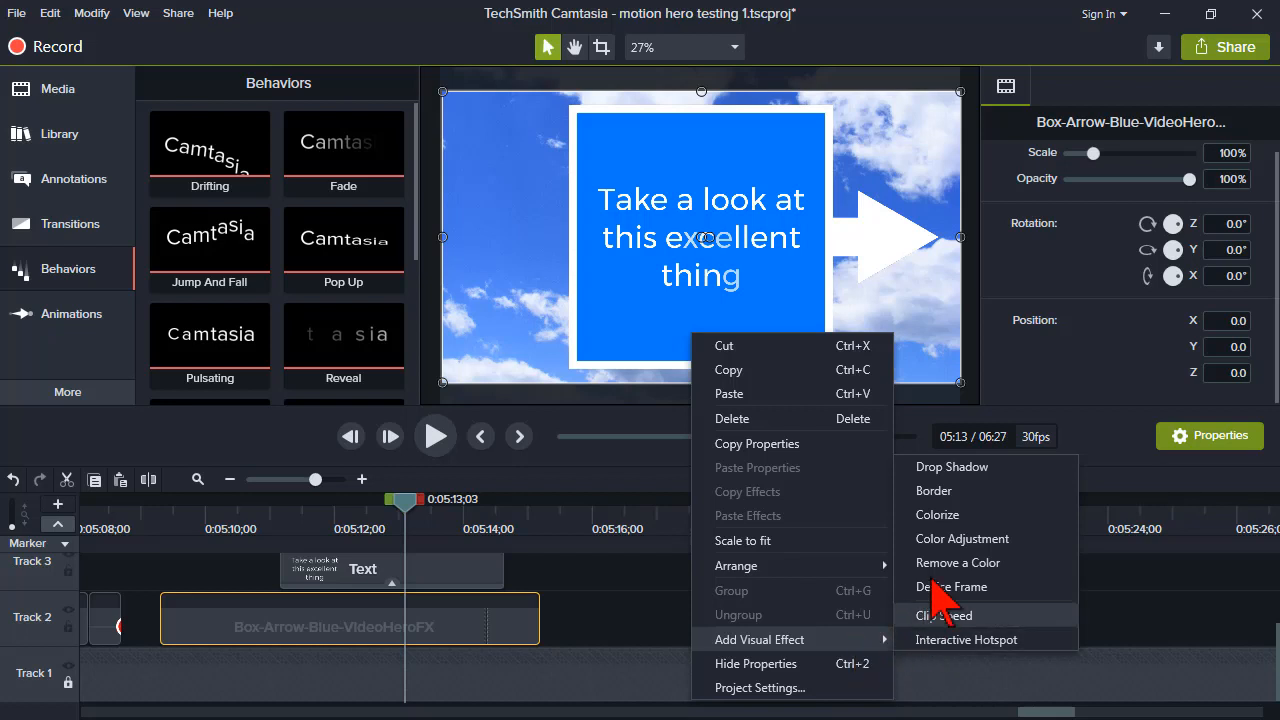
left_click(1017, 467)
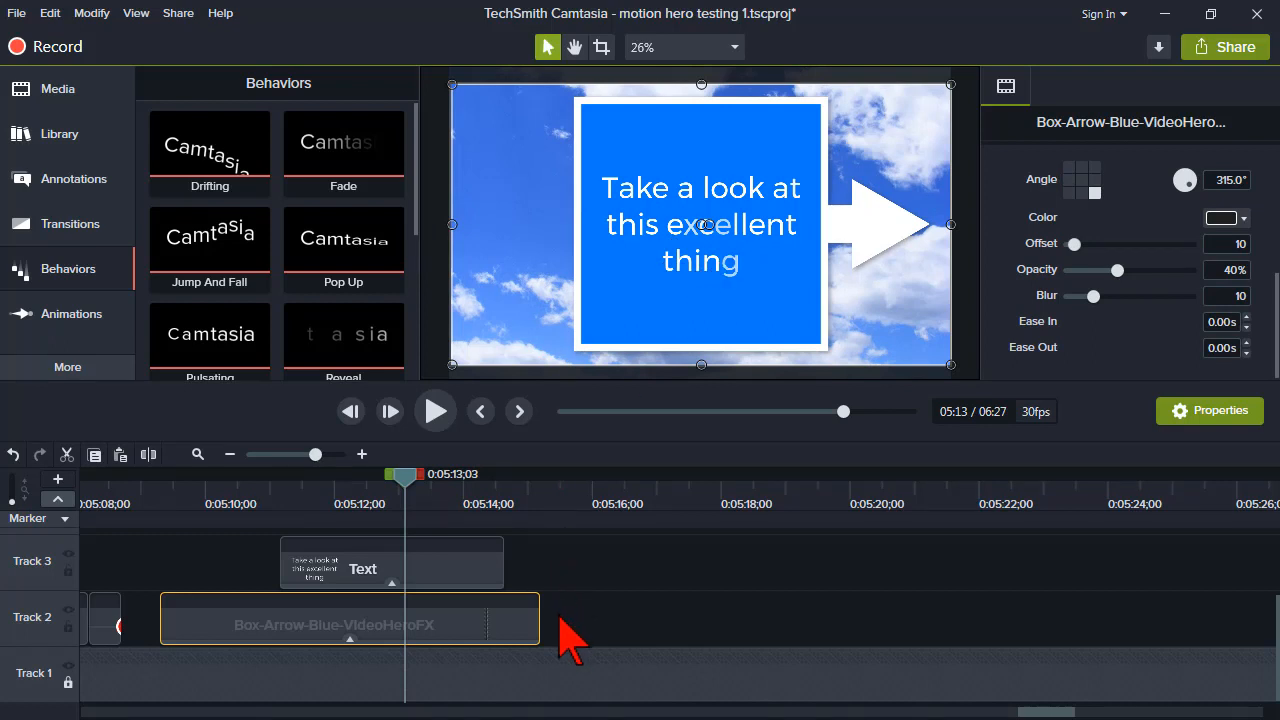
Try to add the text callout and Box-Arrow-Blue clip together to the 1. Lon library as Motion Hero
left_click_drag(558, 615, 418, 549)
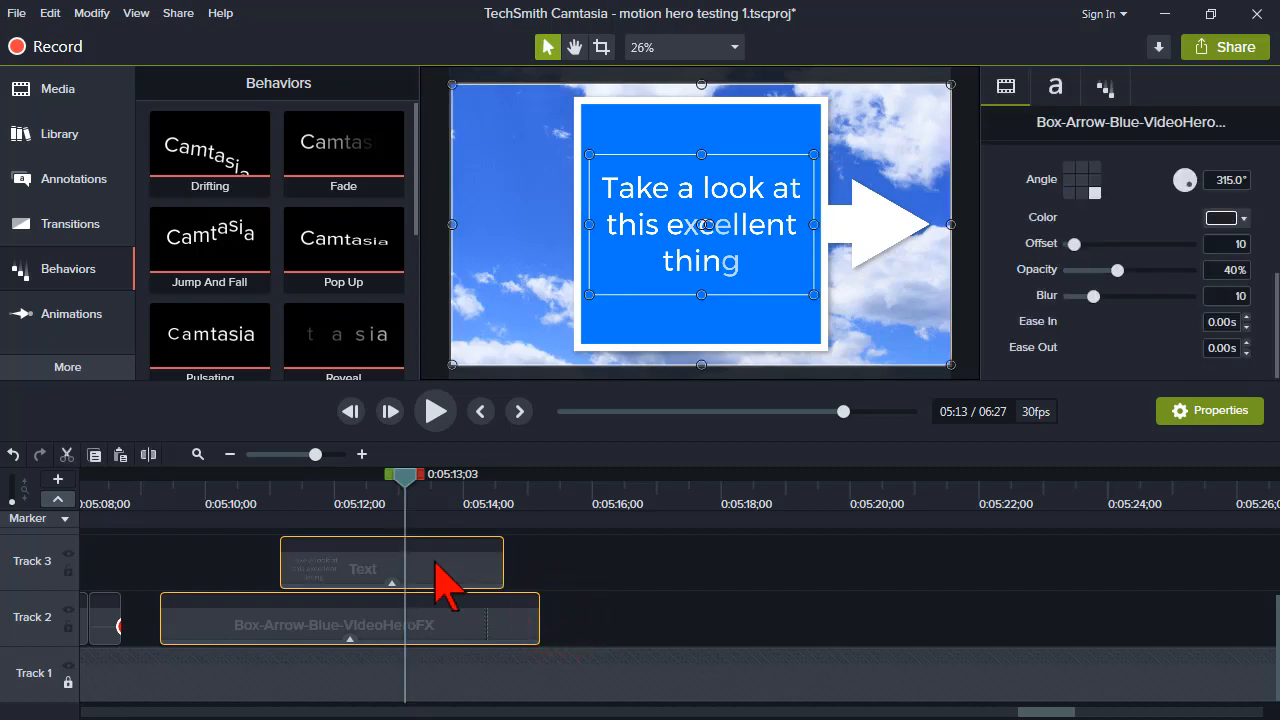
right_click(433, 564)
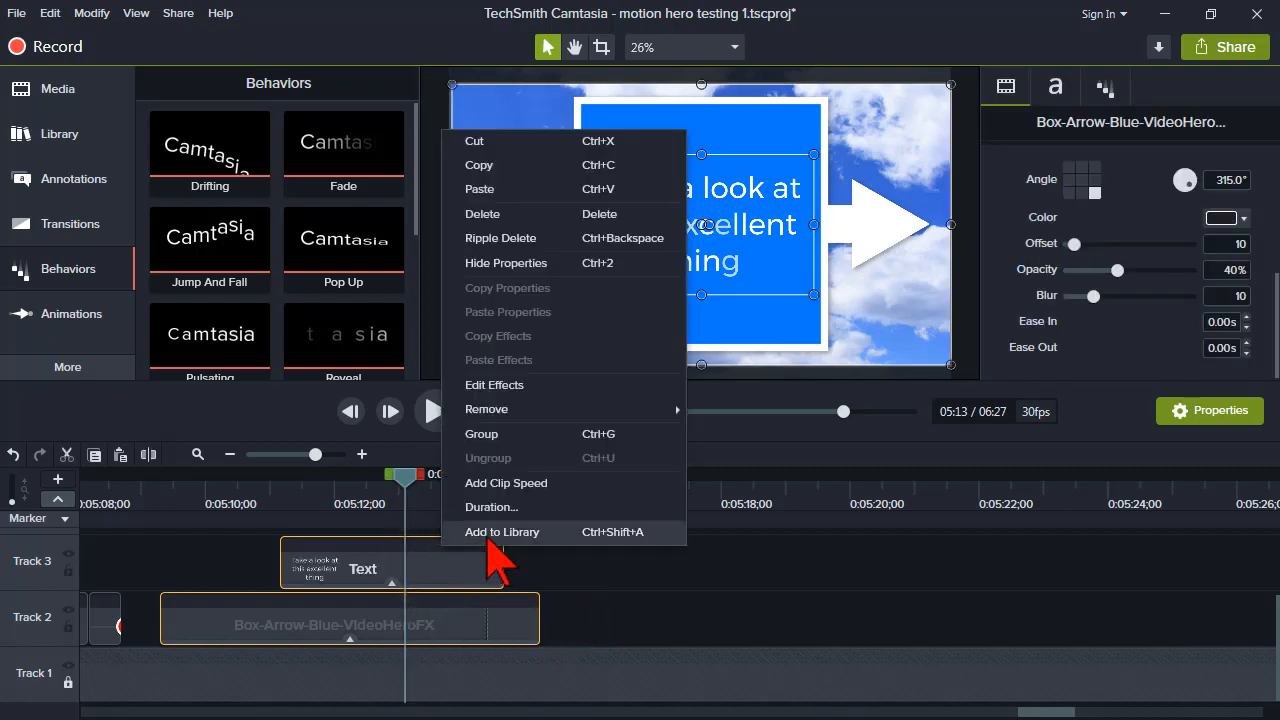
left_click(497, 533)
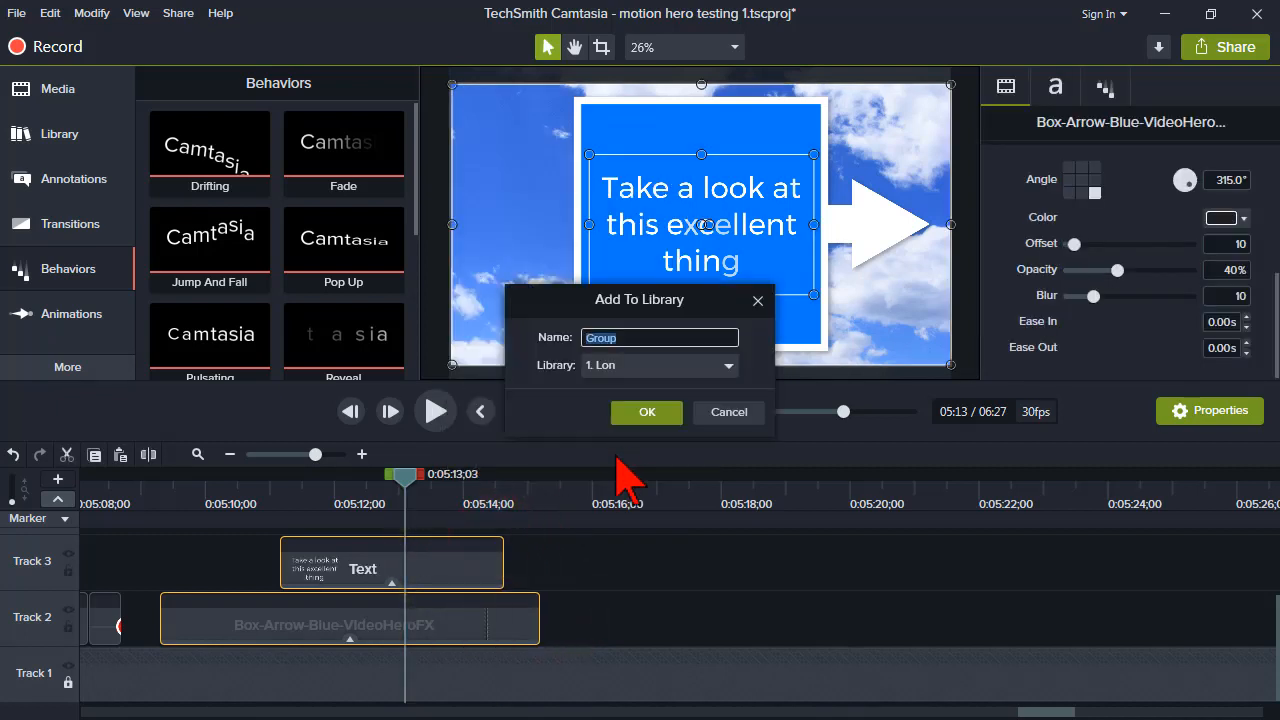
type("Motio")
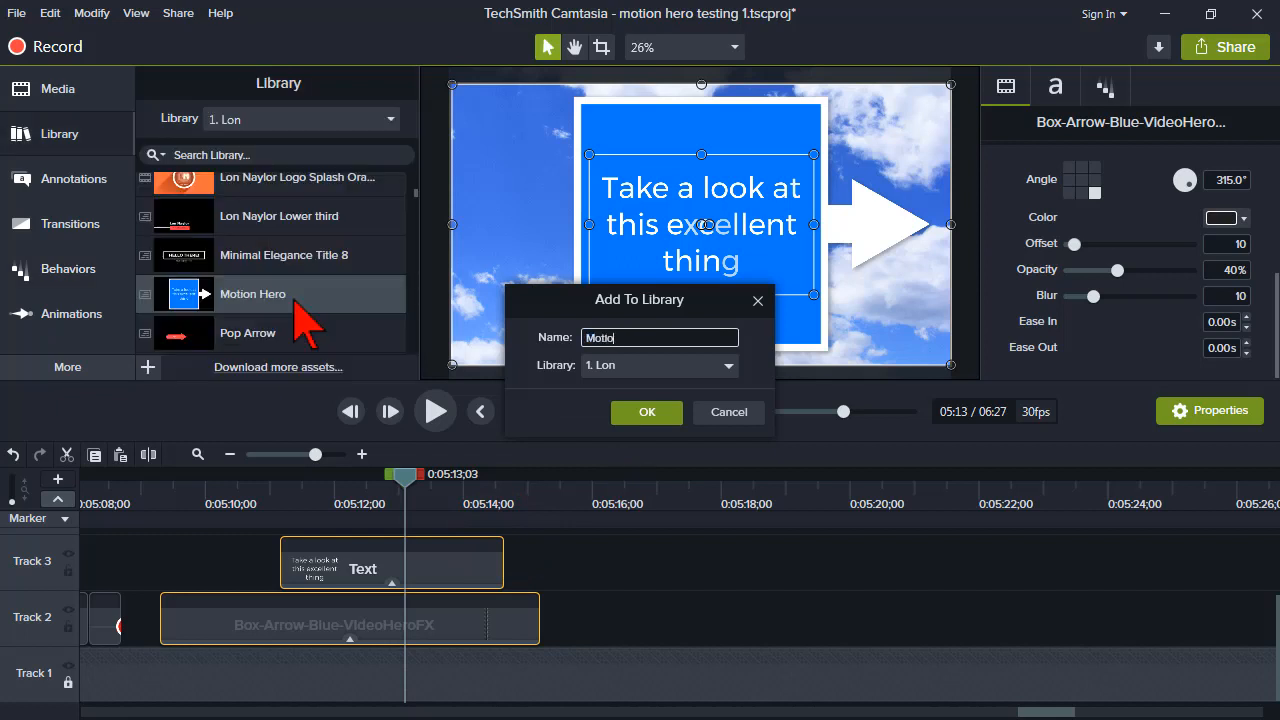
type("n Hero")
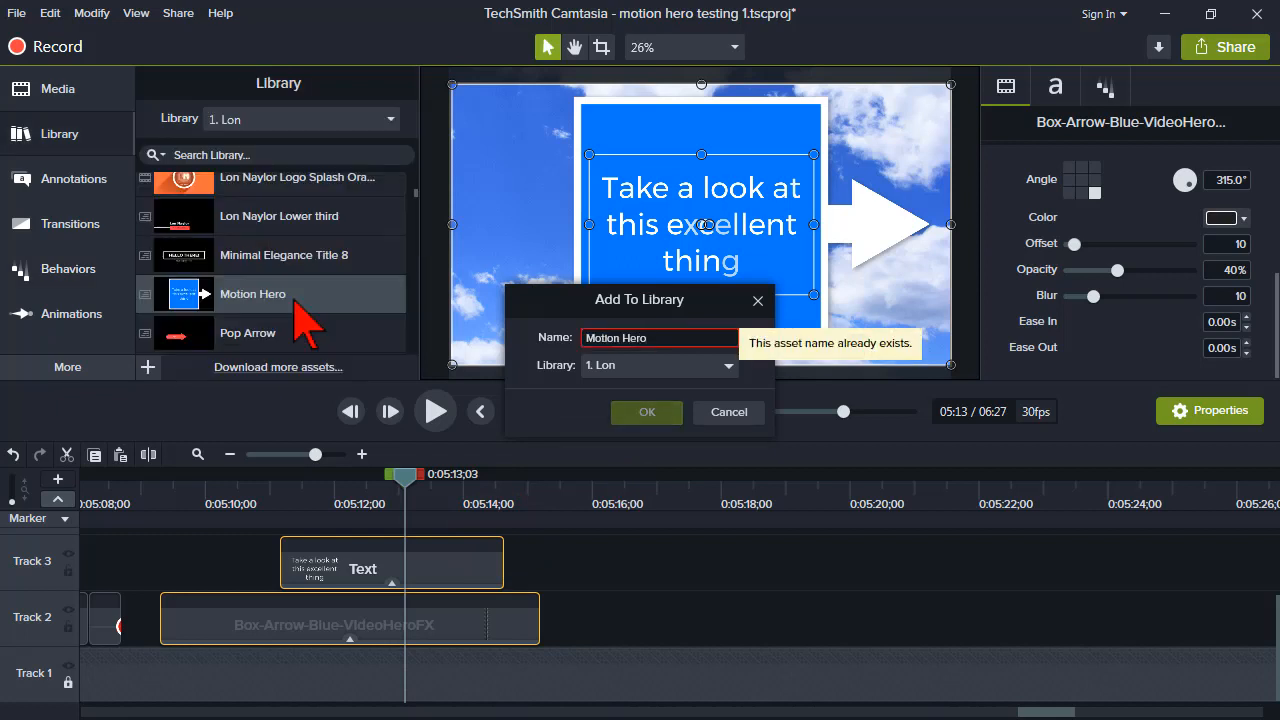
key("Escape")
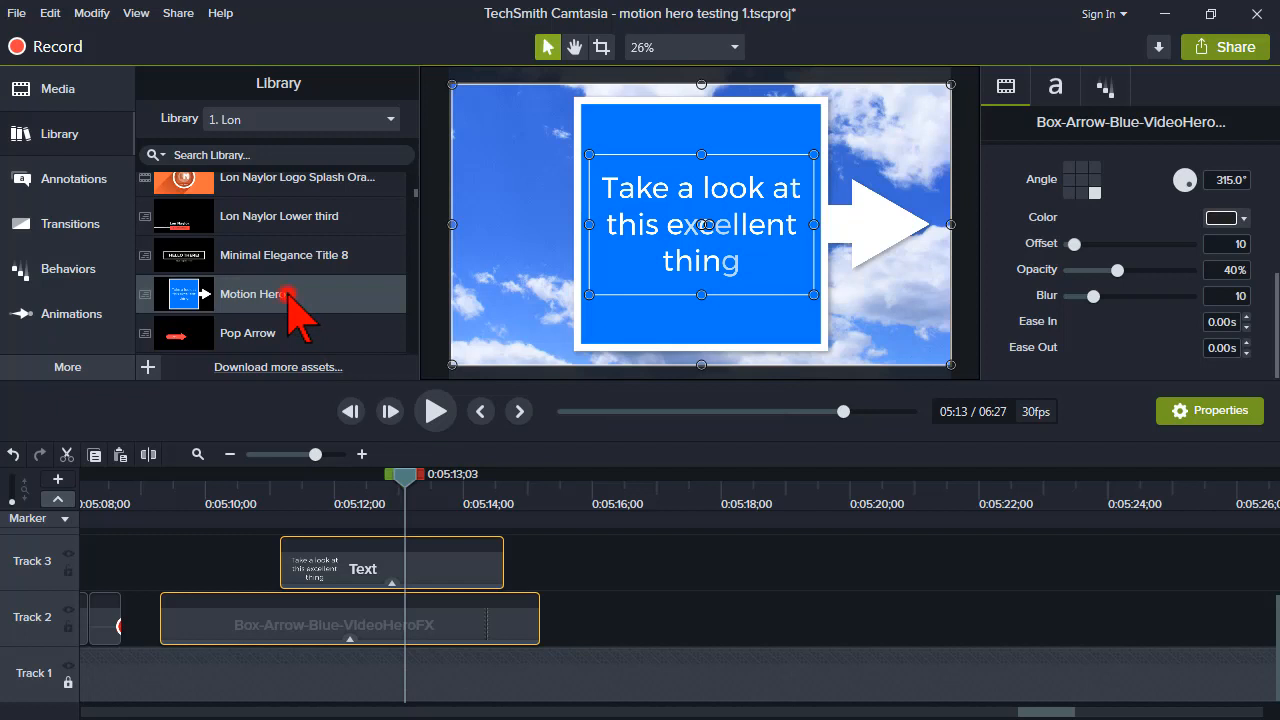
Place the Motion Hero library asset on Track 2 at about 0:05:16;08 and open its grouped text callout for editing
left_click_drag(288, 293, 627, 598)
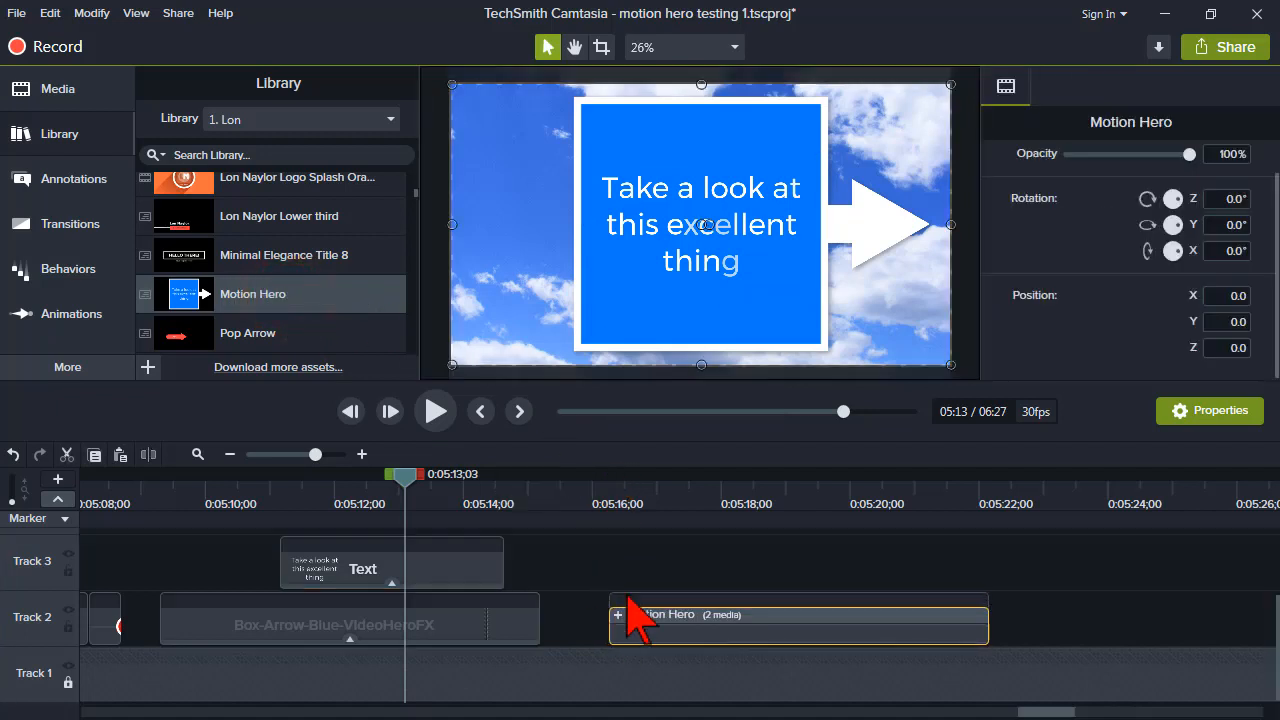
left_click(682, 492)
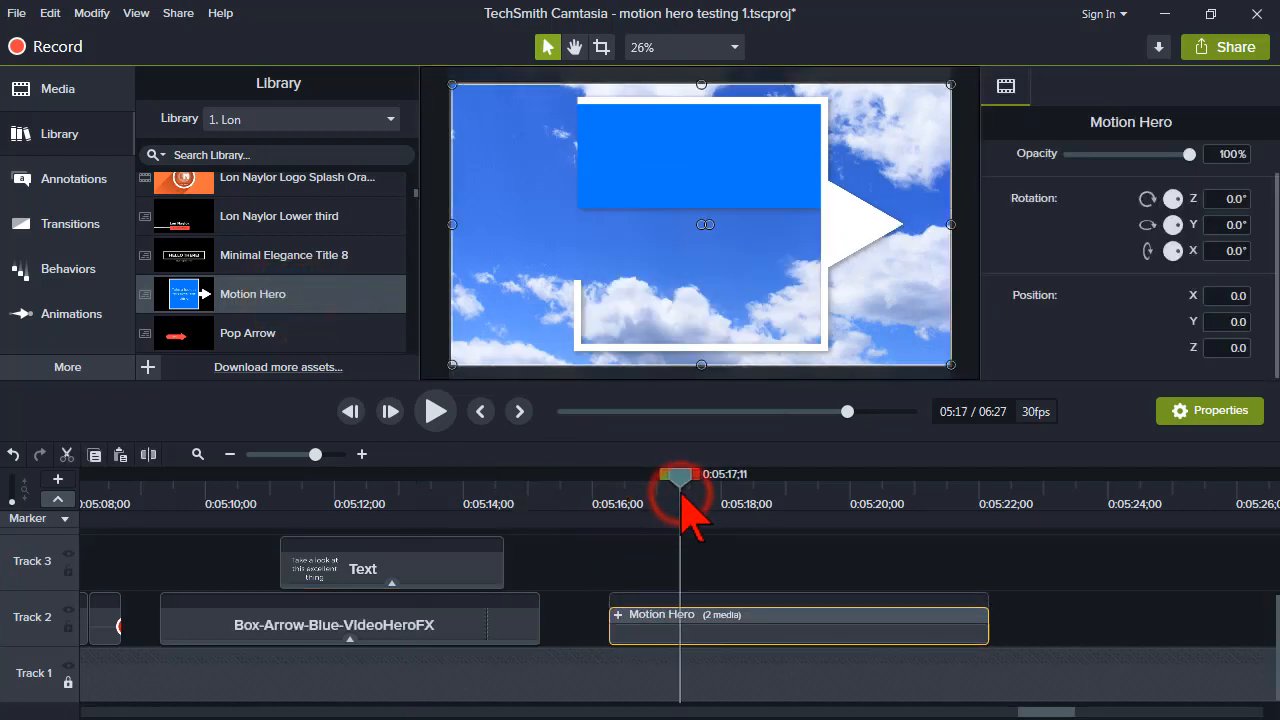
double_click(620, 632)
left_click(780, 548)
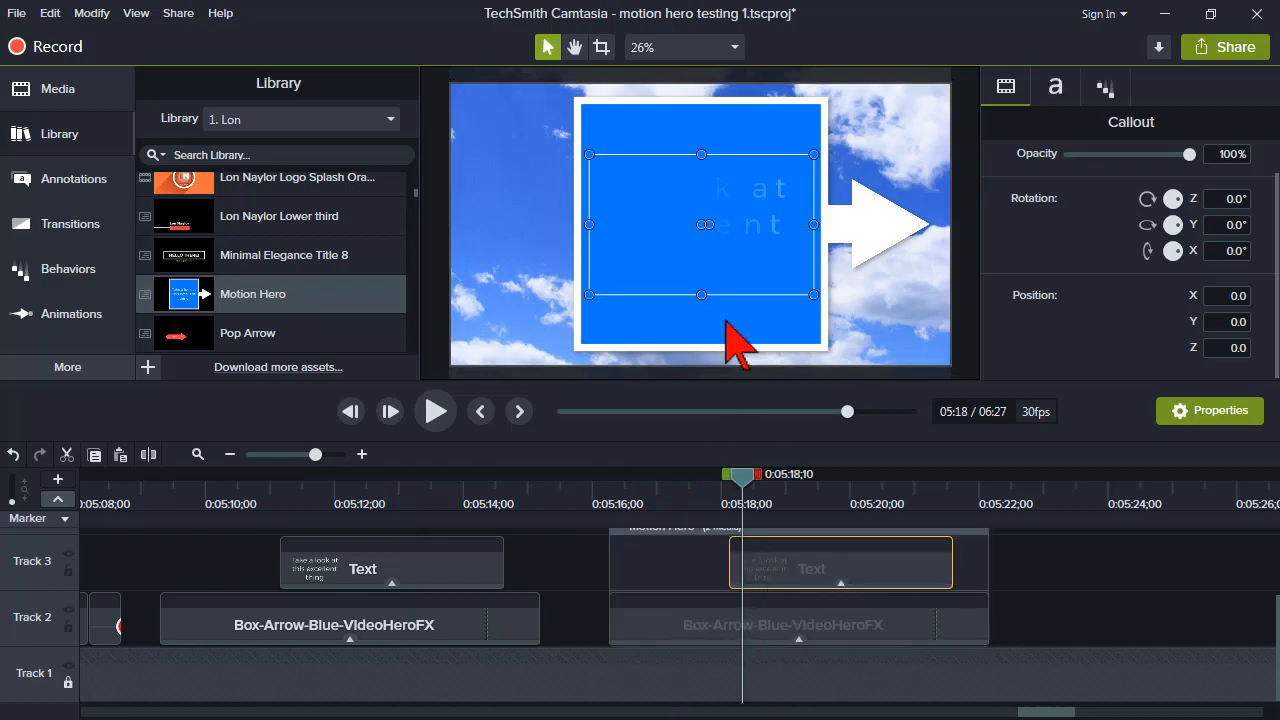
left_click(827, 490)
double_click(703, 230)
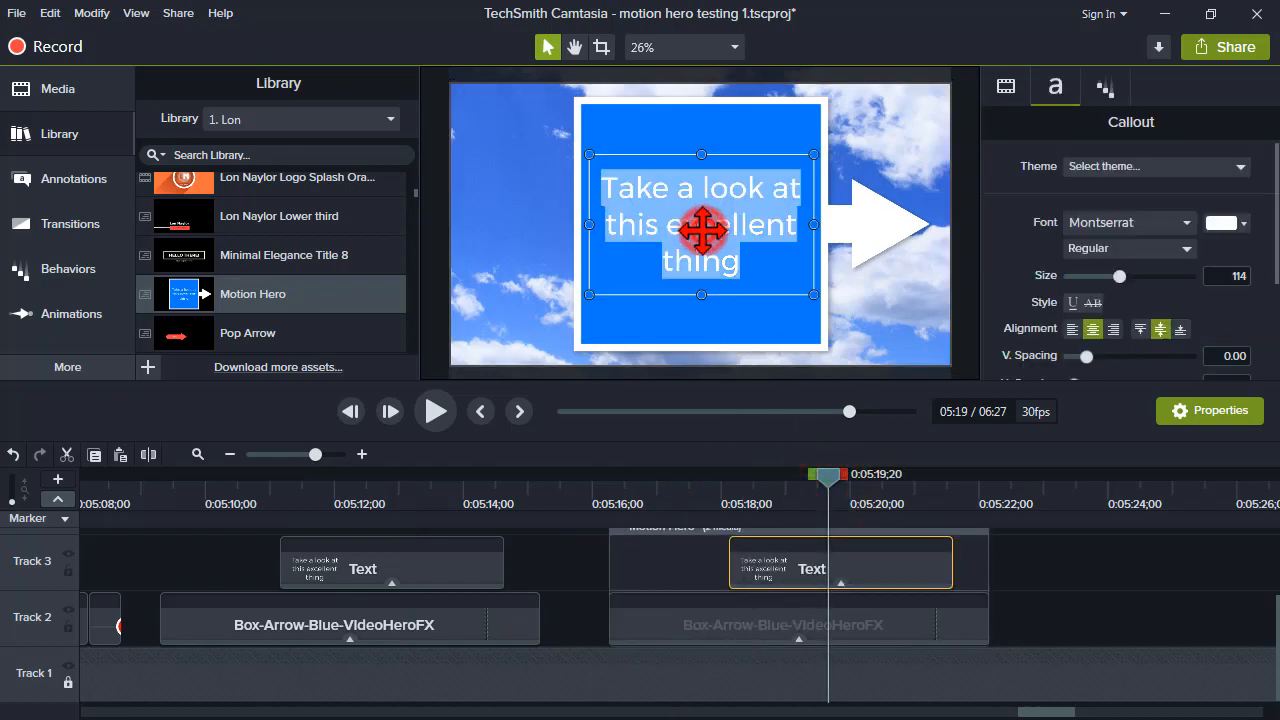
scroll(600, 595, "up", 1)
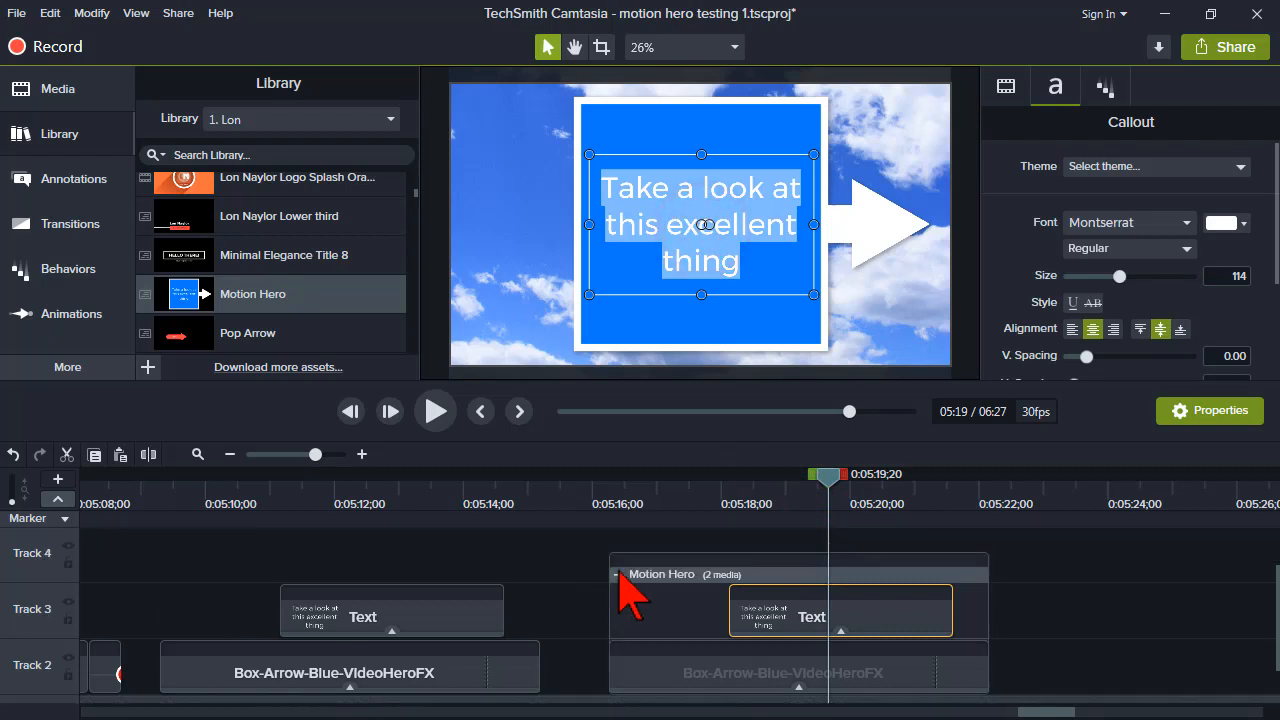
left_click(617, 574)
Apply the Fade behavior to the Box-Arrow-Blue clip on Track 2
left_click(260, 689)
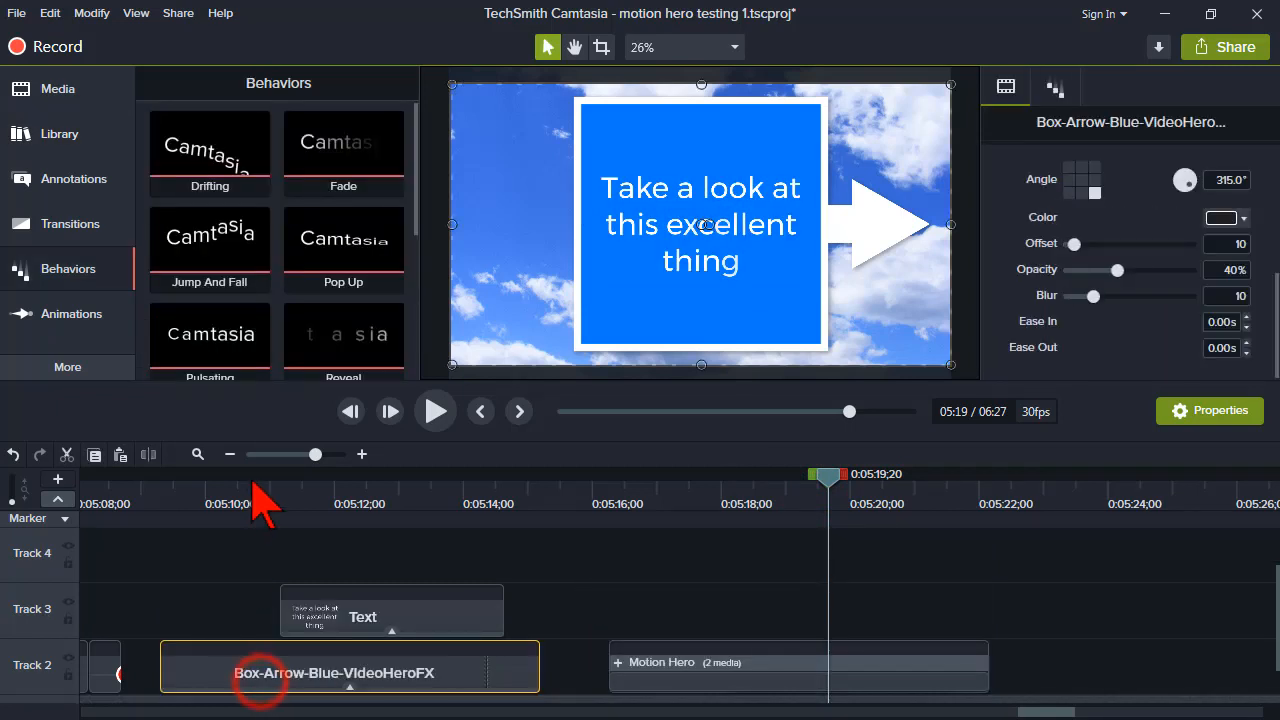
left_click(252, 484)
left_click(302, 491)
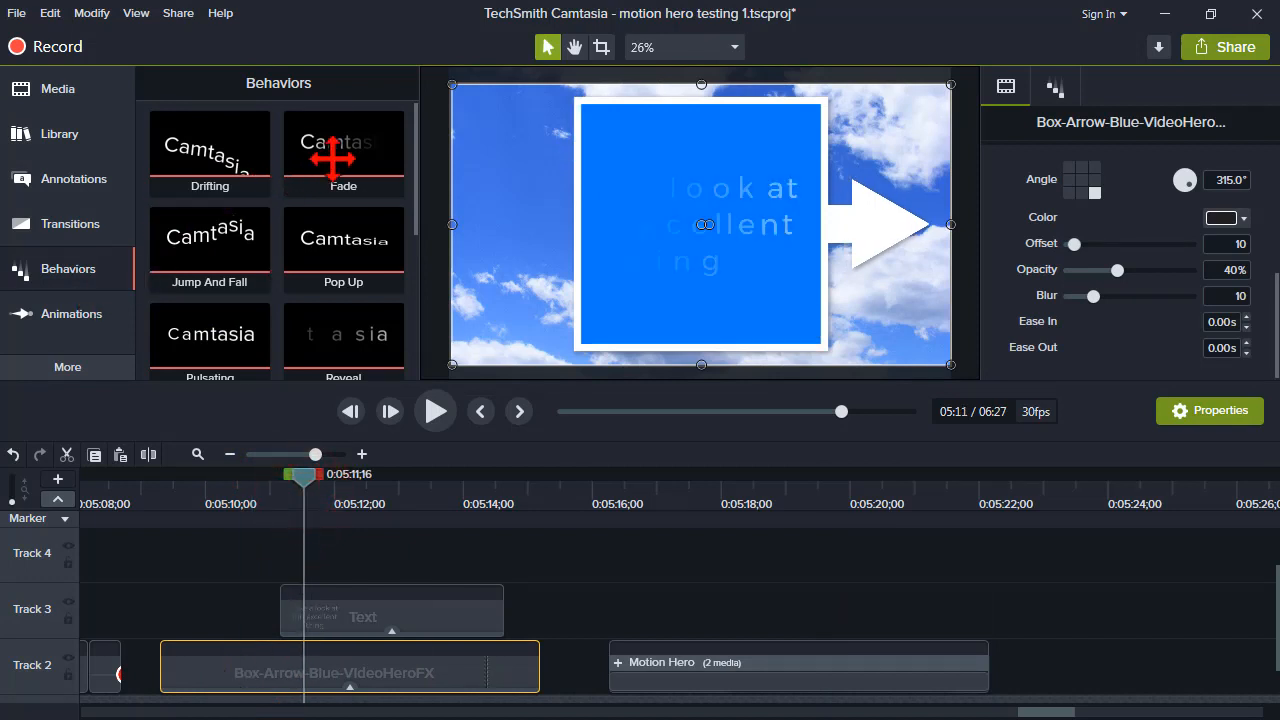
left_click_drag(335, 157, 274, 674)
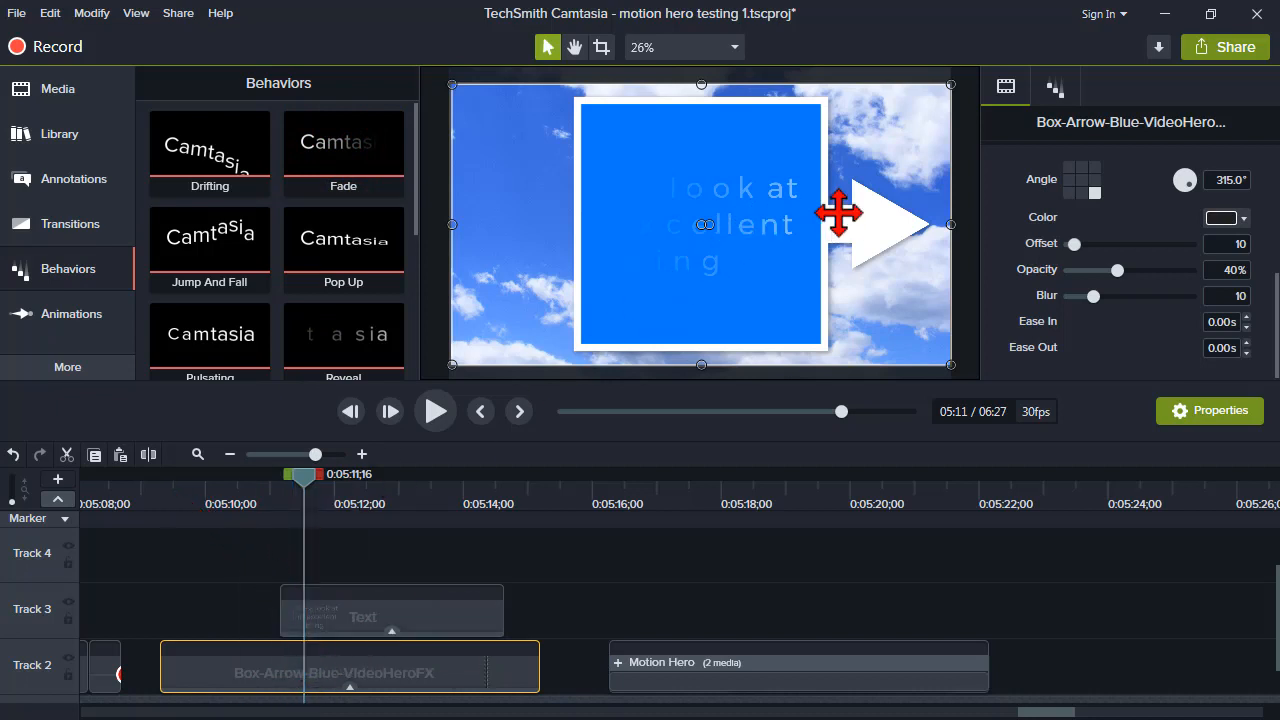
Set both the In and Out styles of the Box-Arrow-Blue clip's Fade behavior to None
left_click(1050, 88)
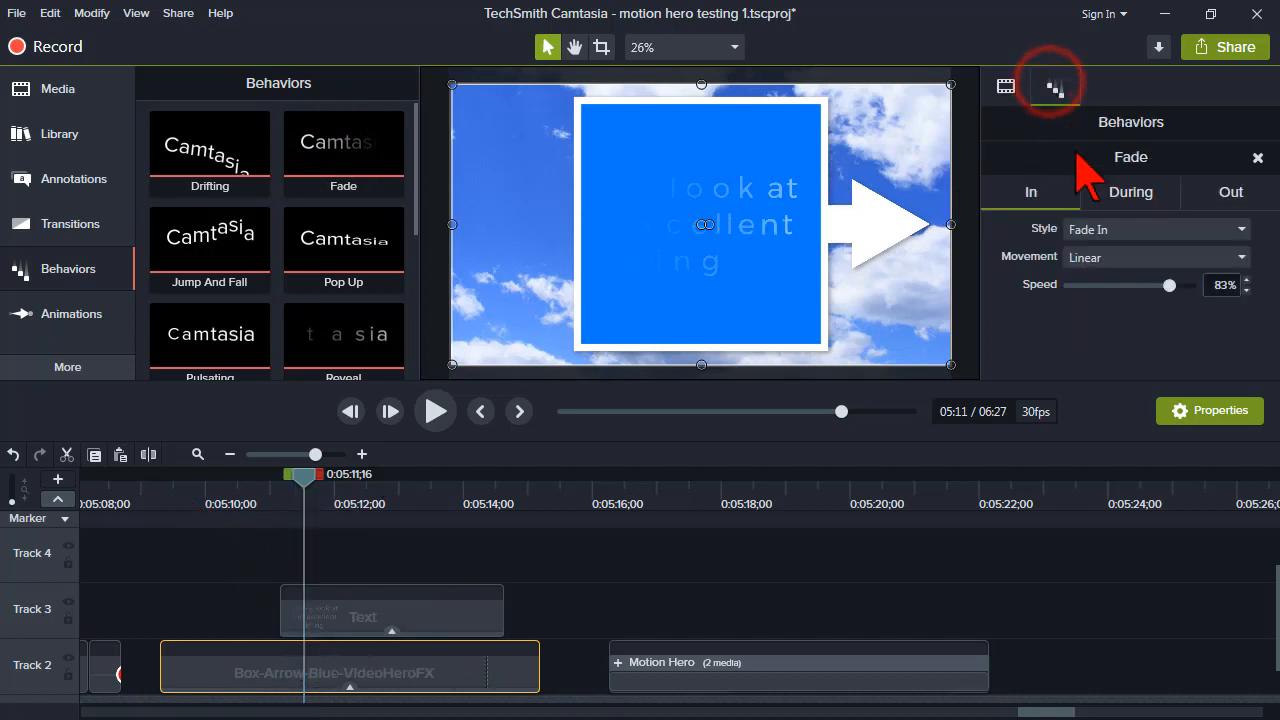
left_click(1077, 228)
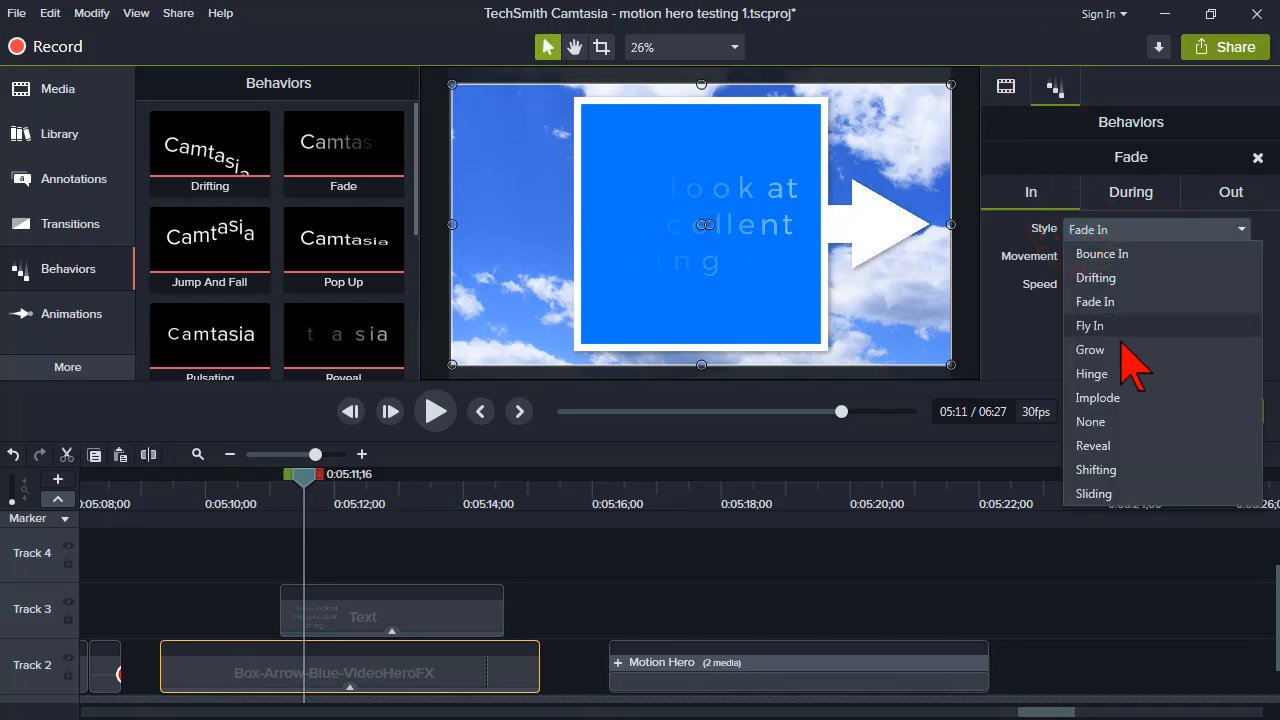
left_click(1135, 419)
left_click(1216, 194)
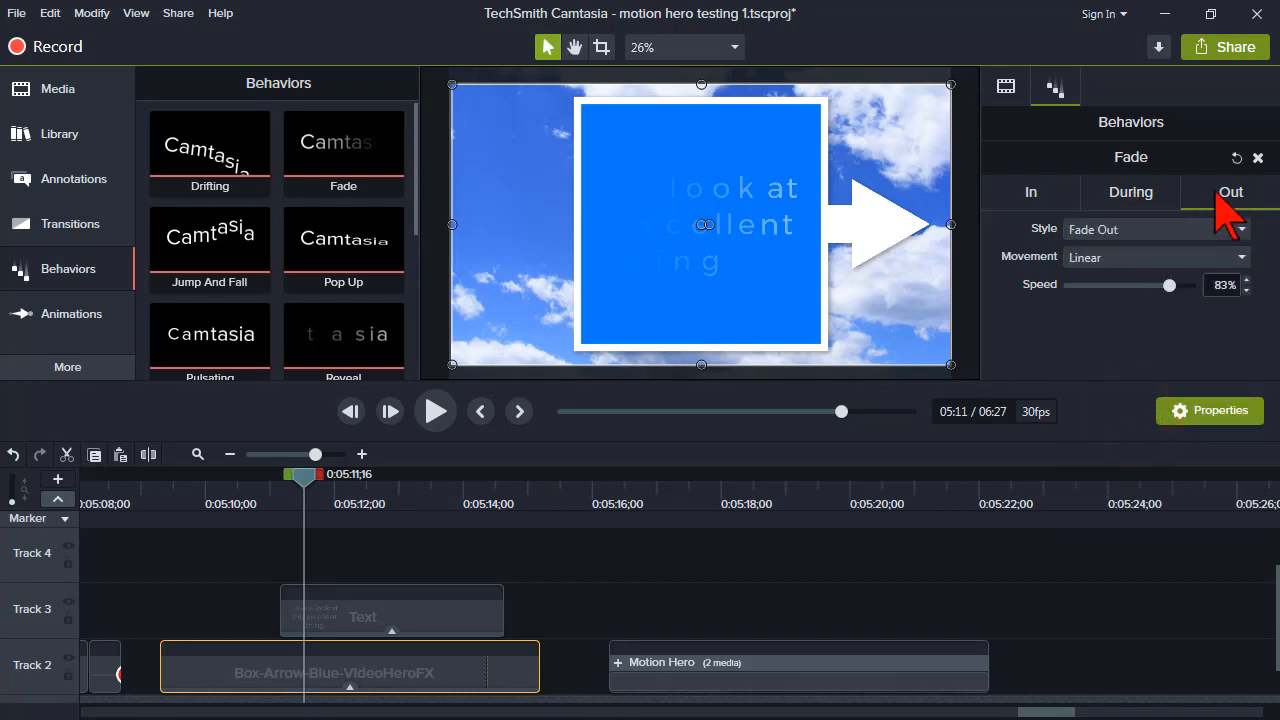
left_click(1238, 229)
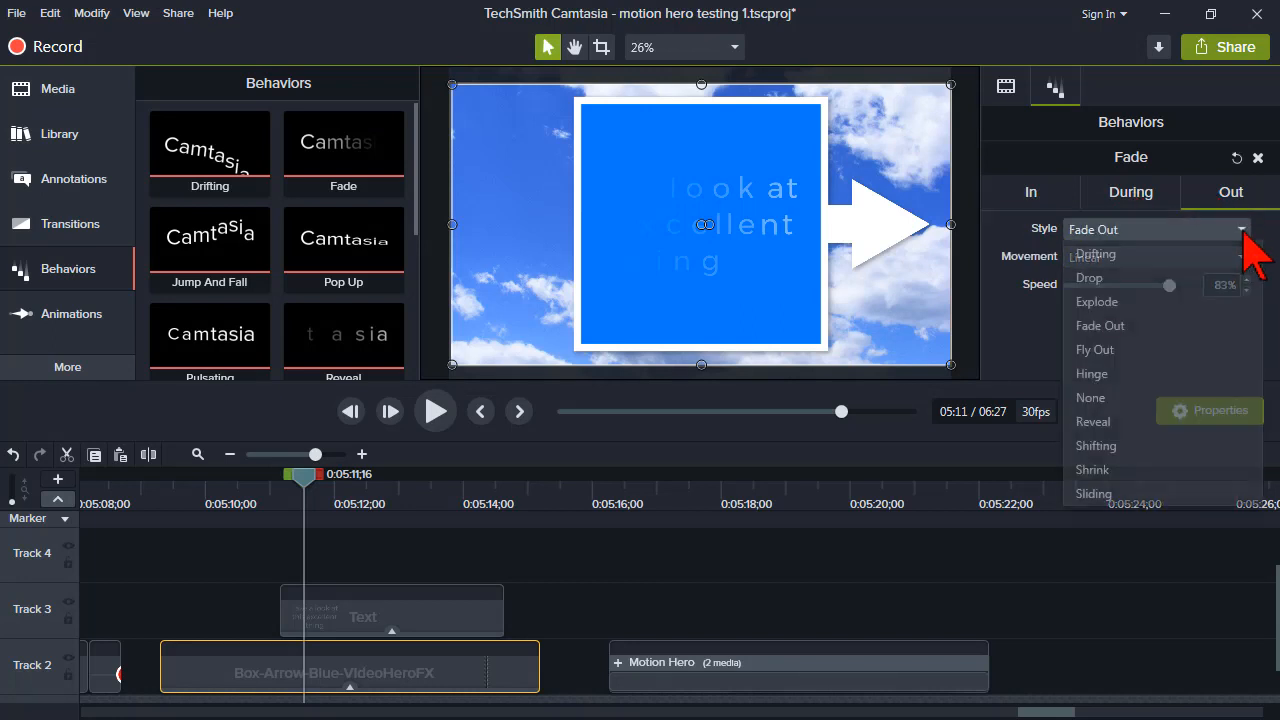
left_click(1137, 398)
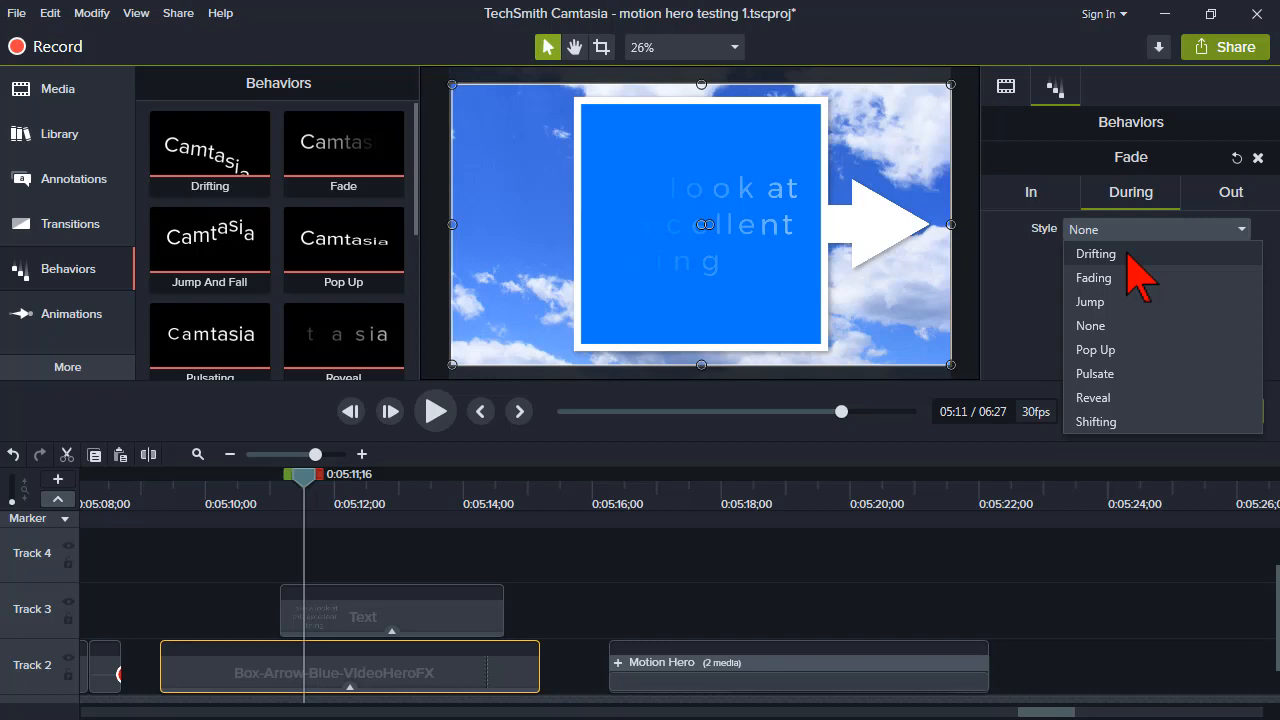
Set the behavior's During style to Drifting and play the Box-Arrow-Blue clip from its start at 0:05:09;09
left_click(1128, 255)
left_click(1128, 256)
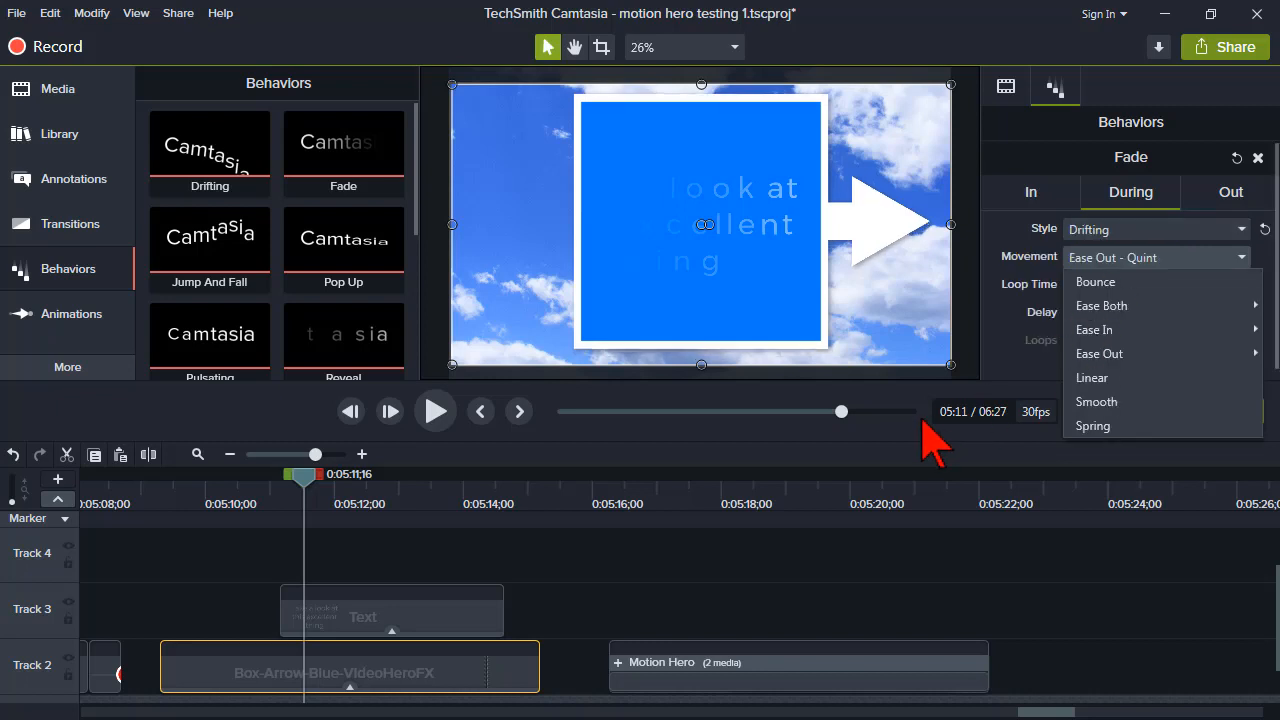
left_click(172, 485)
left_click_drag(168, 487, 162, 487)
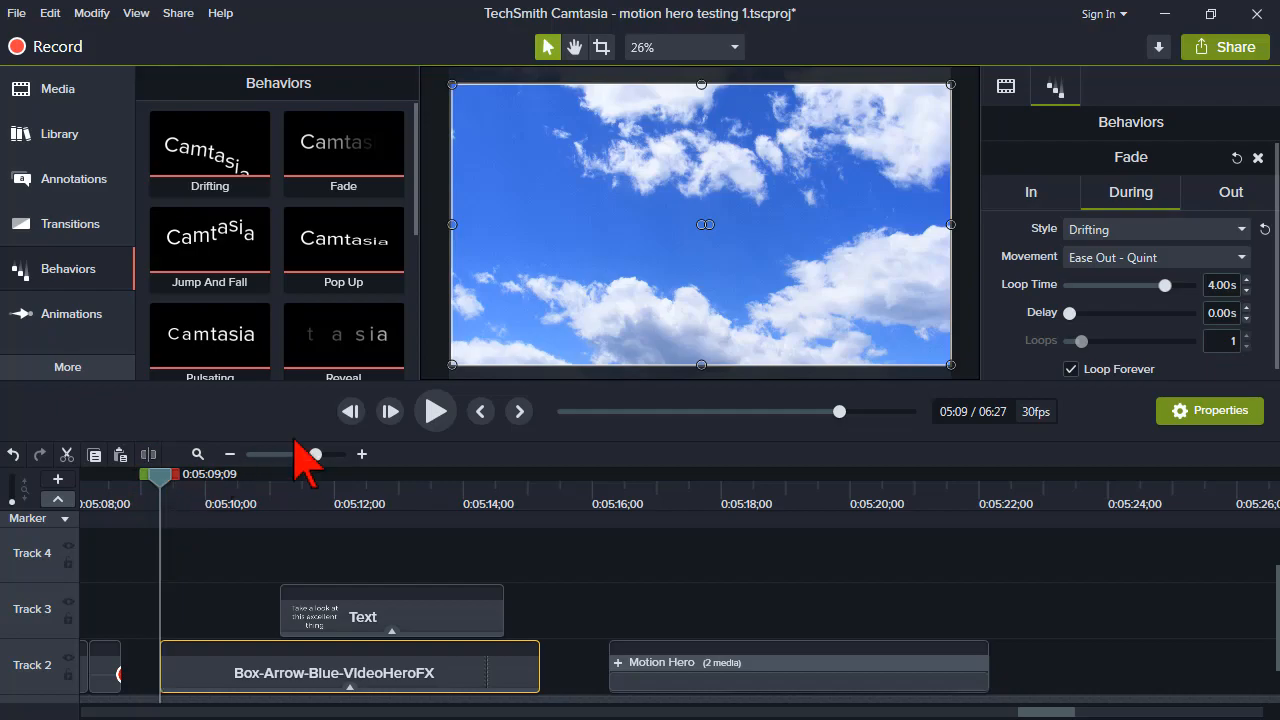
left_click(420, 414)
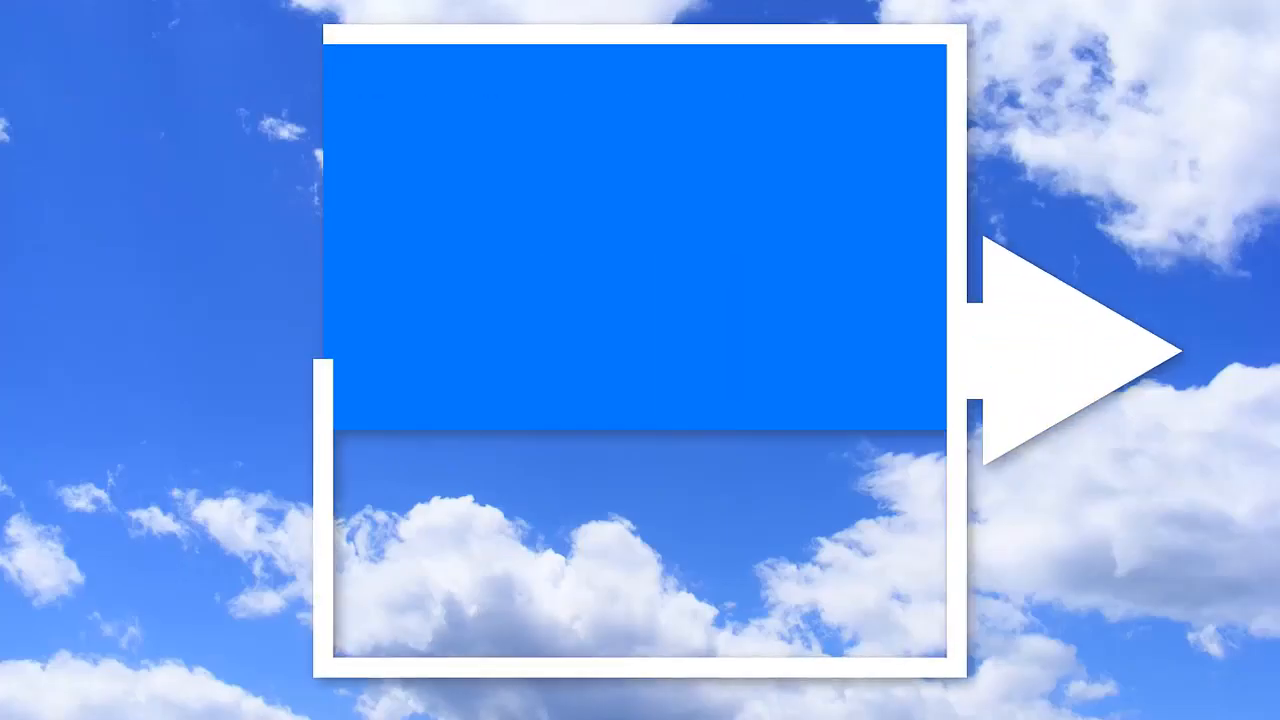